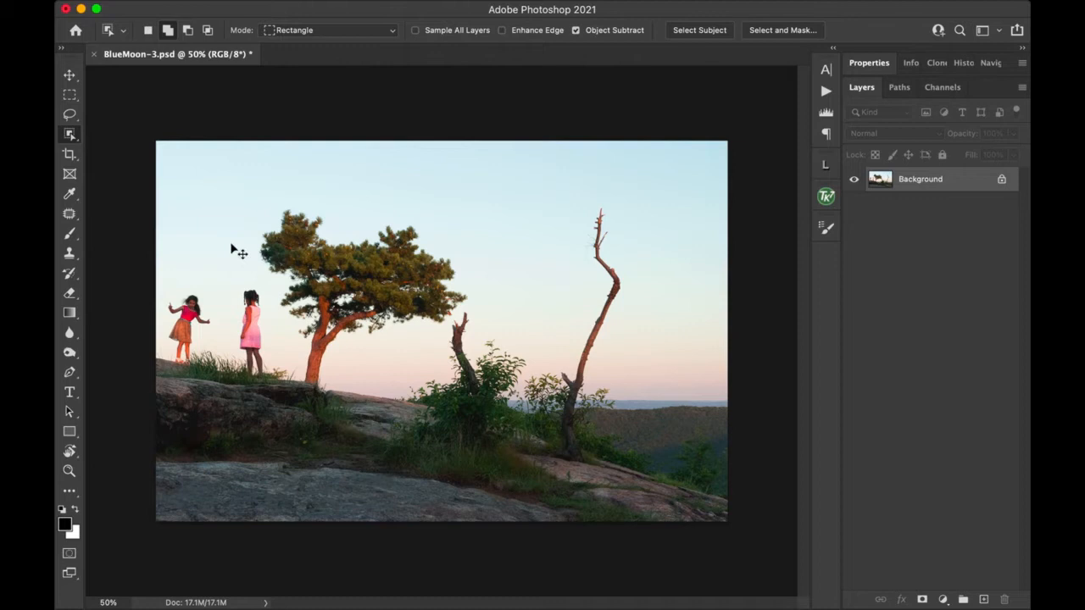
Step: Zoom in and pan to the girl in the pink dress beside the pine trunk
key("super+equal")
key("super+equal")
key("super+equal")
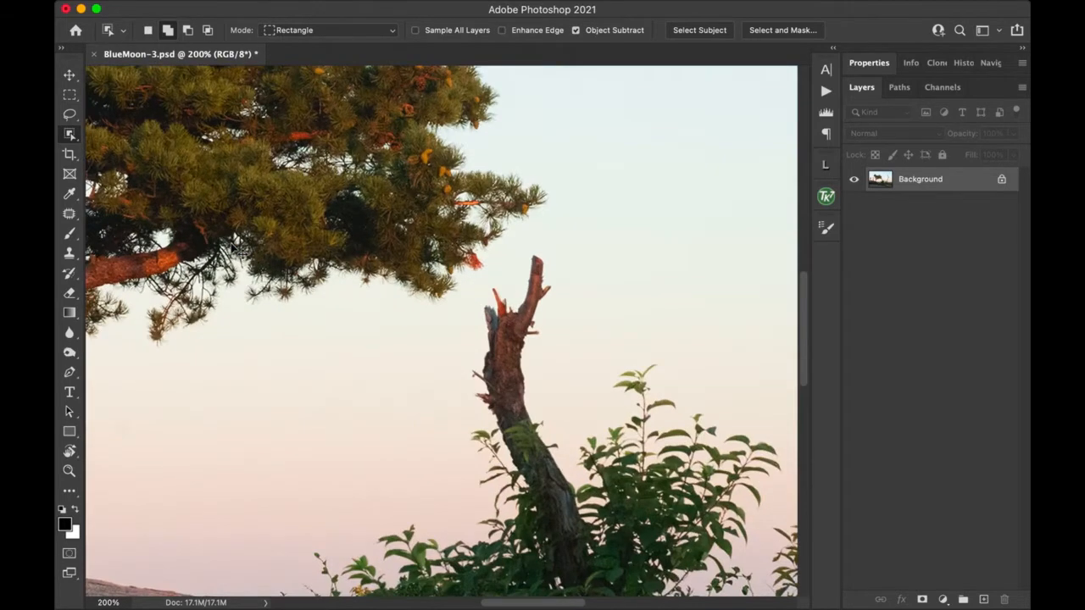
key("super+equal")
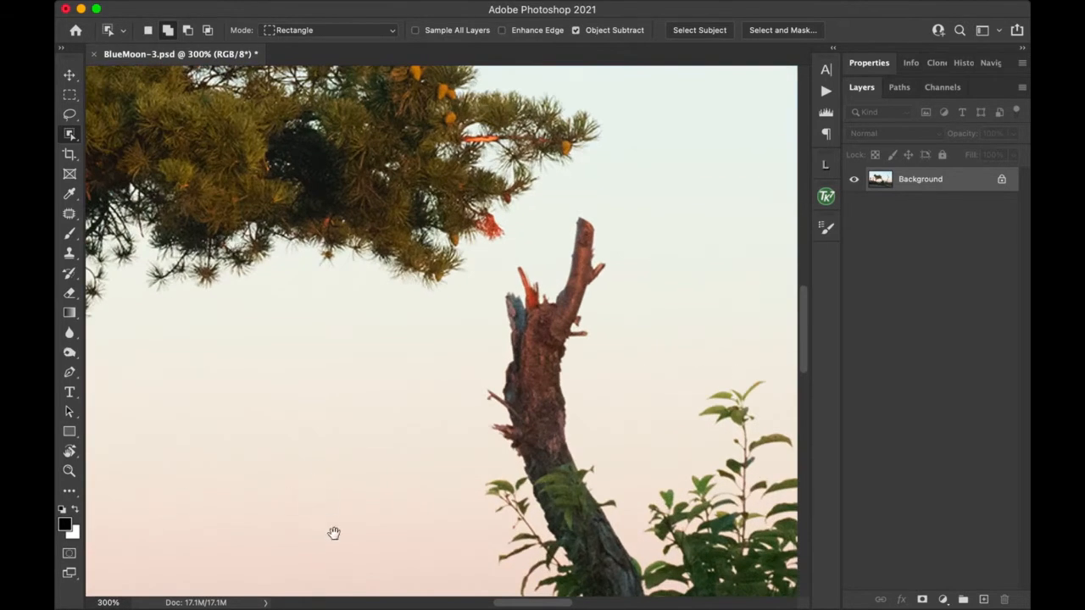
left_click_drag(181, 361, 712, 381)
left_click_drag(517, 346, 758, 337)
left_click_drag(612, 362, 645, 376)
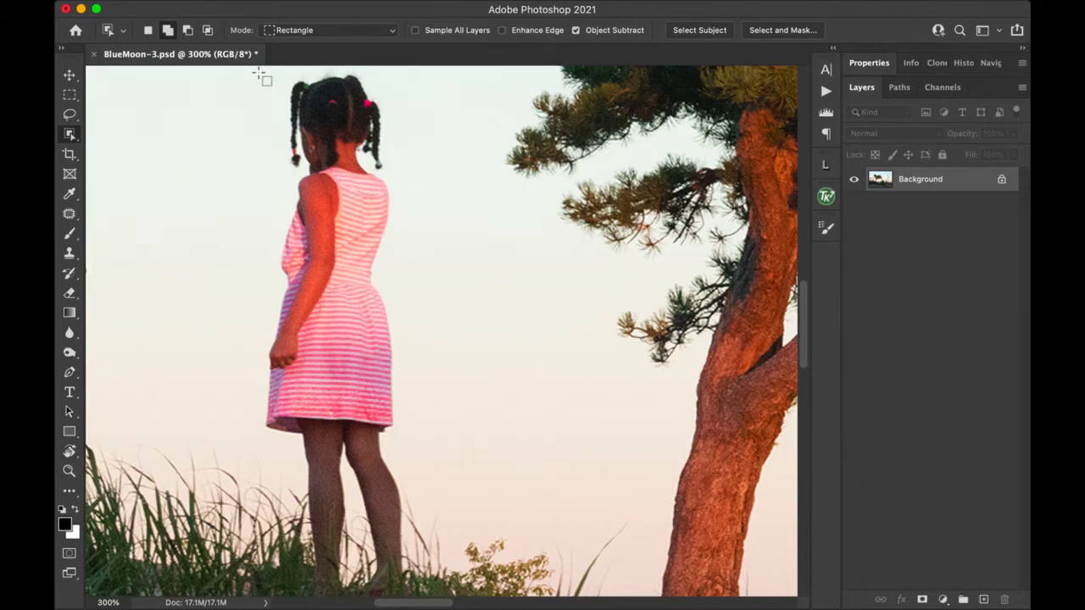
Step: Drag an Object Selection rectangle around the girl from her hair down to her feet
left_click_drag(259, 73, 407, 574)
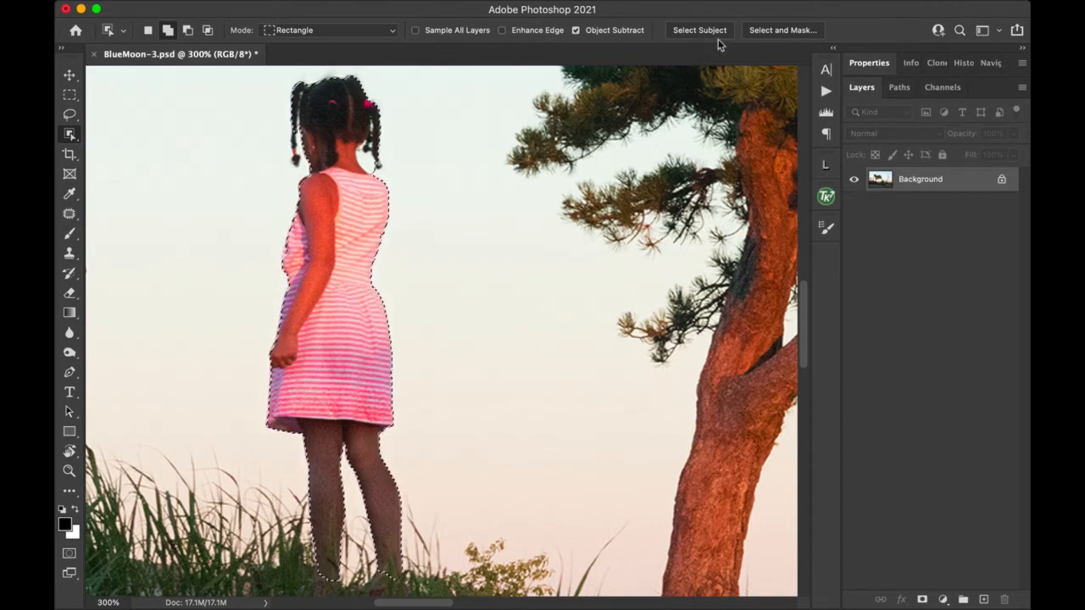
Step: Open Select and Mask for the girl's selection, previewing On Black at 99% opacity
left_click(784, 33)
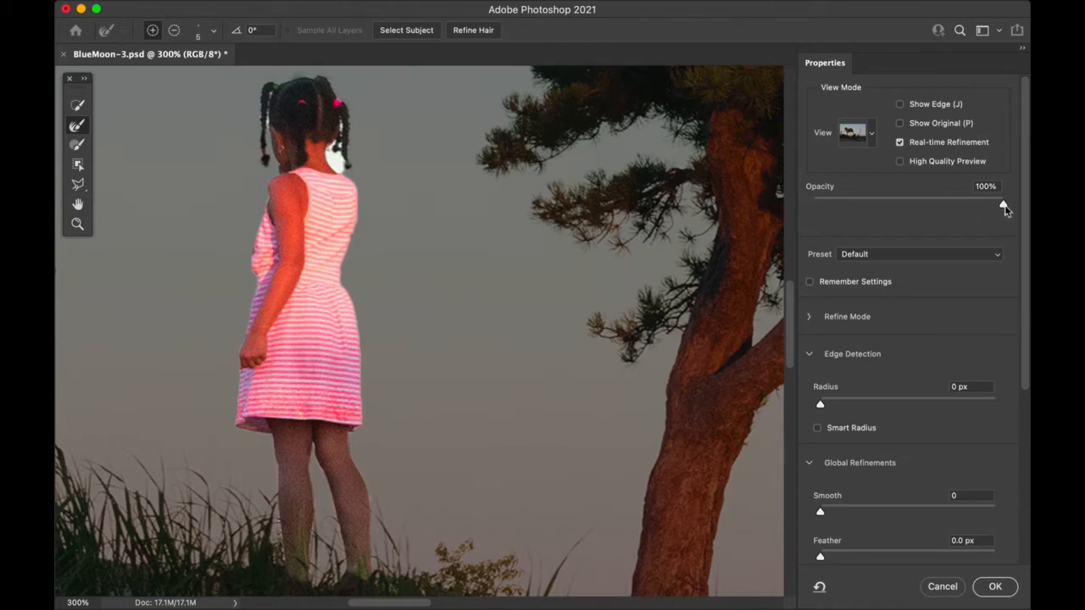
mouse_move(1003, 209)
left_mouse_down()
mouse_move(957, 211)
mouse_move(1002, 208)
left_mouse_up()
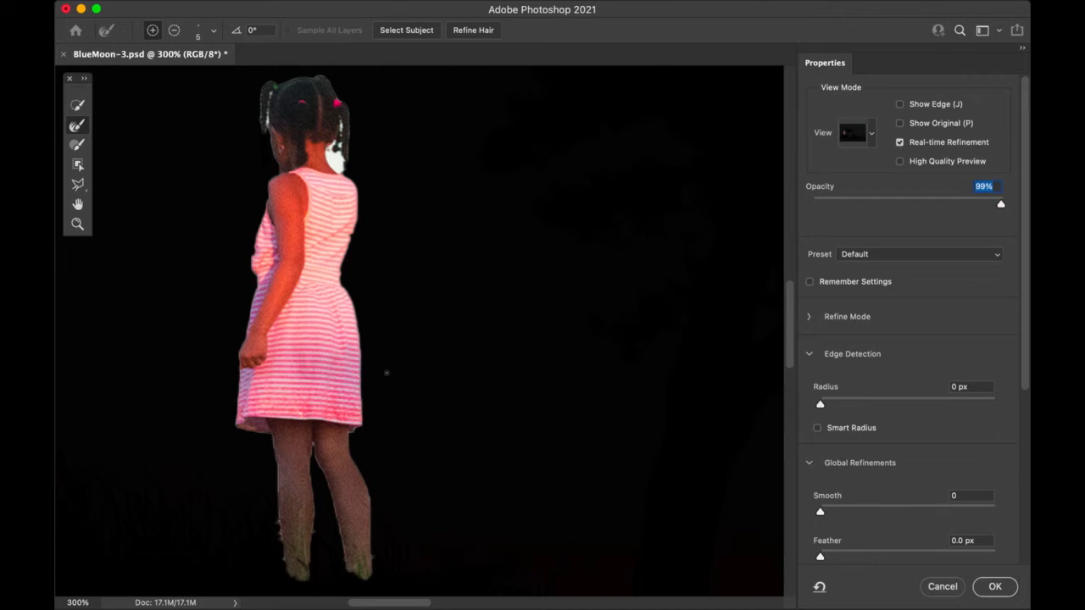
Step: Zoom in on the girl and paint the white sky patch by her neck out with a subtracting Brush
key("super+equal")
key("super+equal")
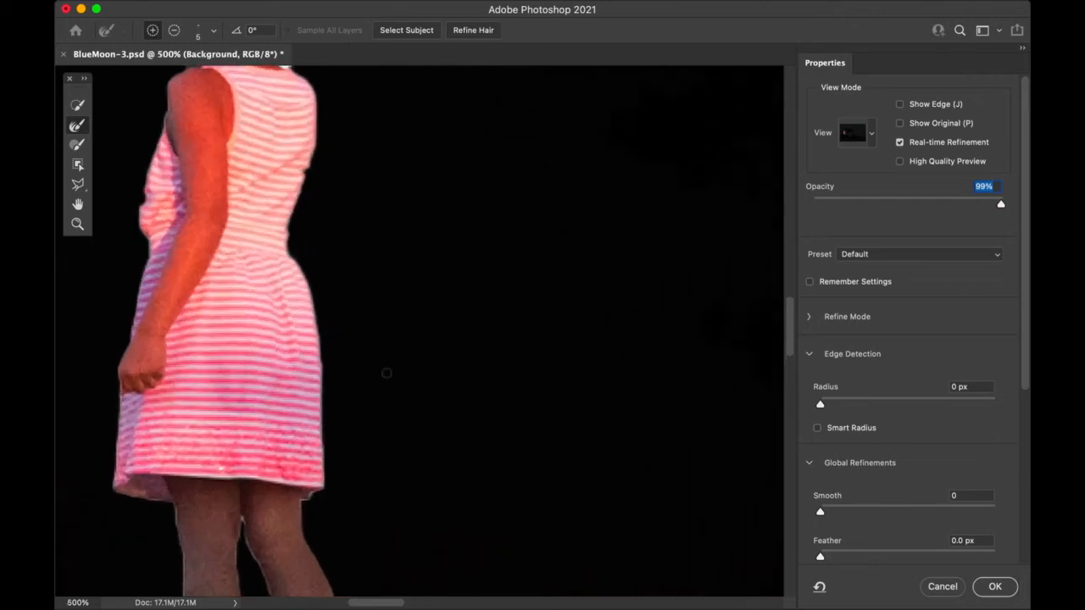
key("super+equal")
key("space")
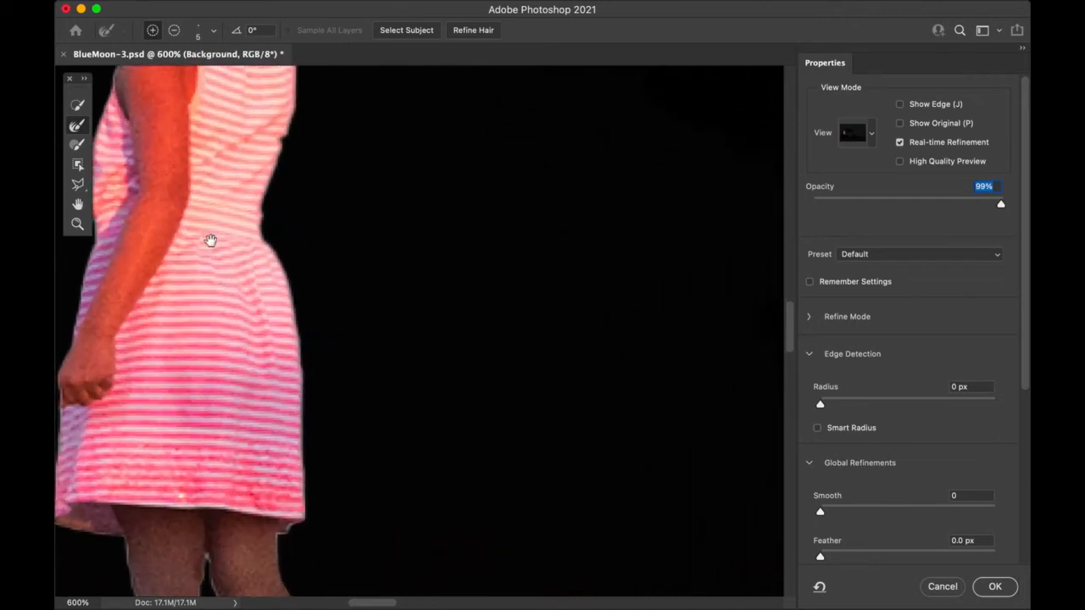
left_click_drag(210, 241, 453, 607)
left_click_drag(439, 503, 411, 397)
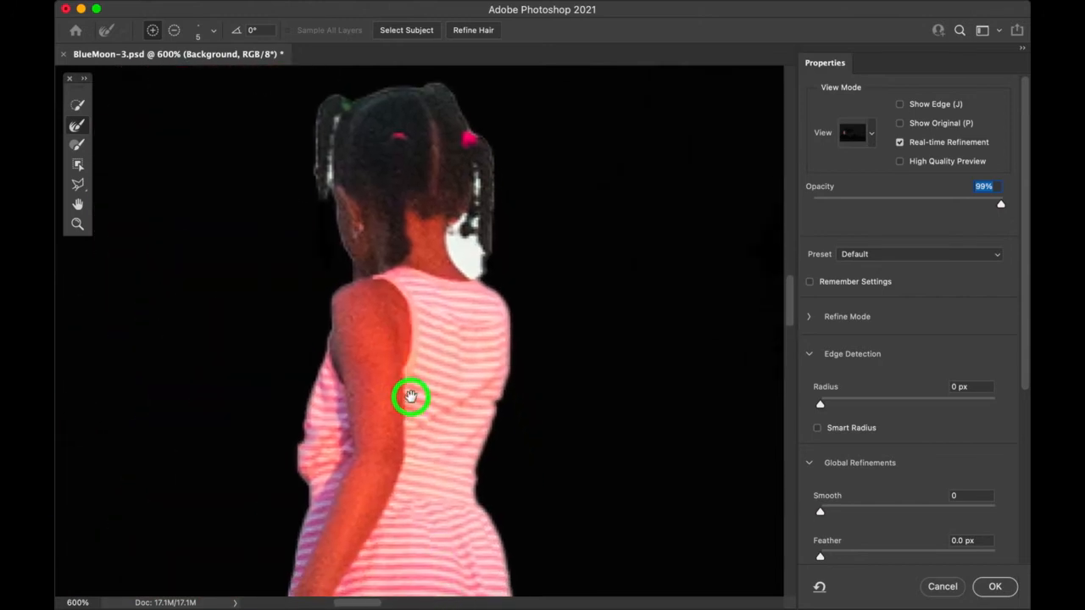
left_click(83, 124)
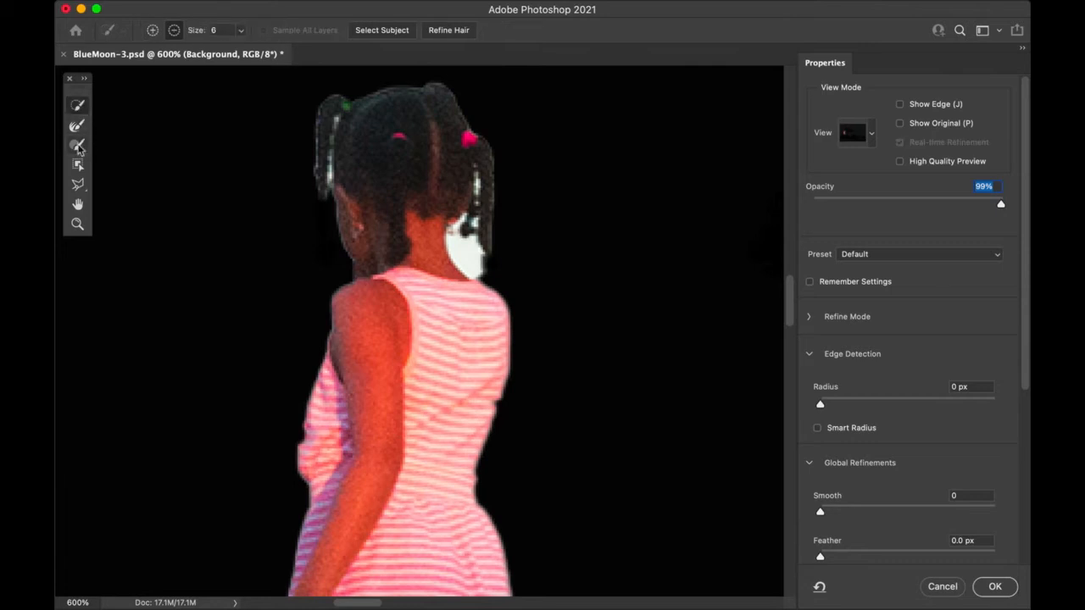
left_click(77, 146)
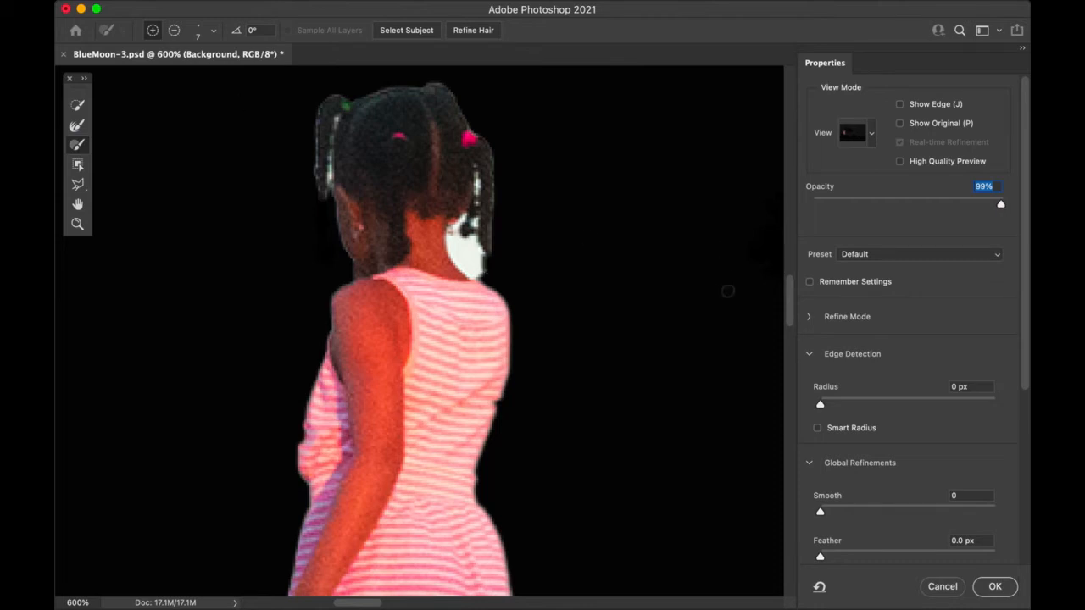
left_click(173, 30)
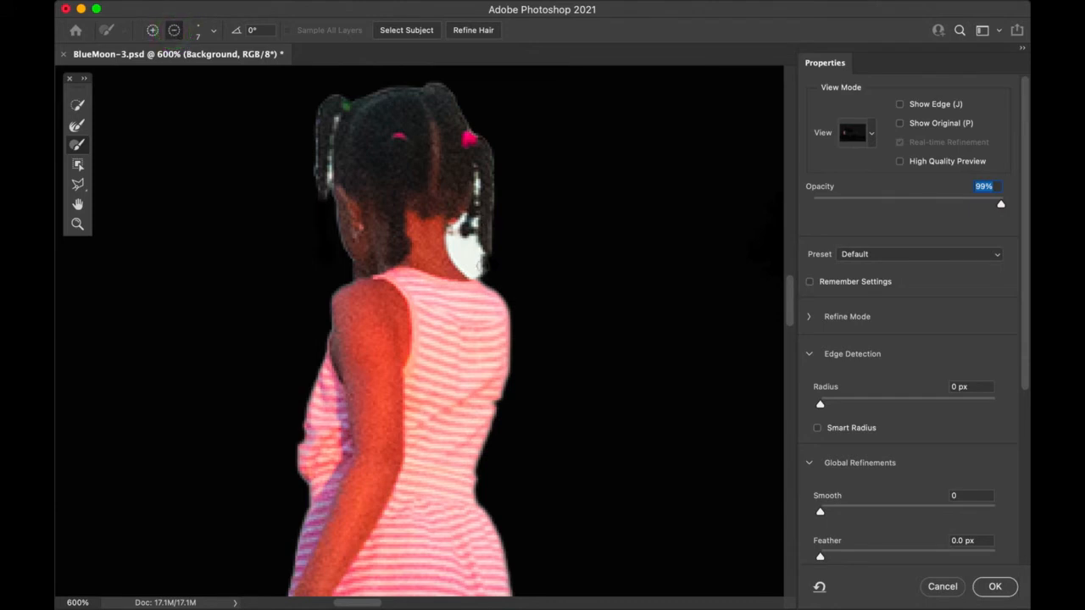
mouse_move(485, 270)
left_mouse_down()
mouse_move(456, 245)
mouse_move(487, 273)
mouse_move(461, 262)
mouse_move(456, 235)
mouse_move(453, 255)
mouse_move(466, 244)
mouse_move(481, 263)
mouse_move(473, 241)
mouse_move(477, 261)
mouse_move(463, 257)
left_mouse_up()
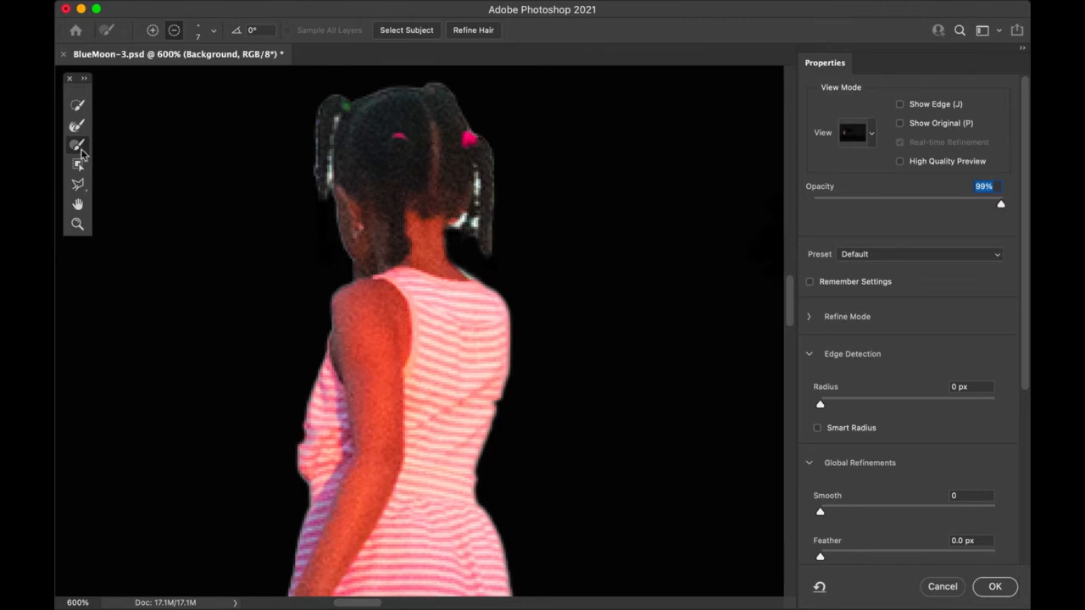
left_click(78, 127)
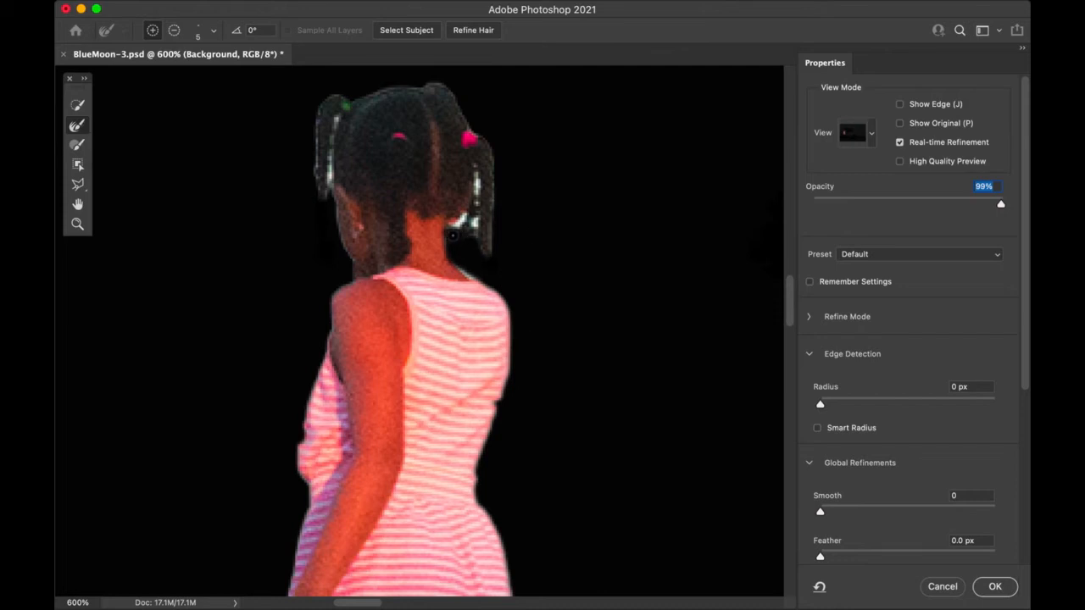
Step: Brush the Refine Edge tool along the hair near the neck and the ponytail's left edge
left_click_drag(452, 235, 475, 176)
left_click_drag(476, 233, 475, 170)
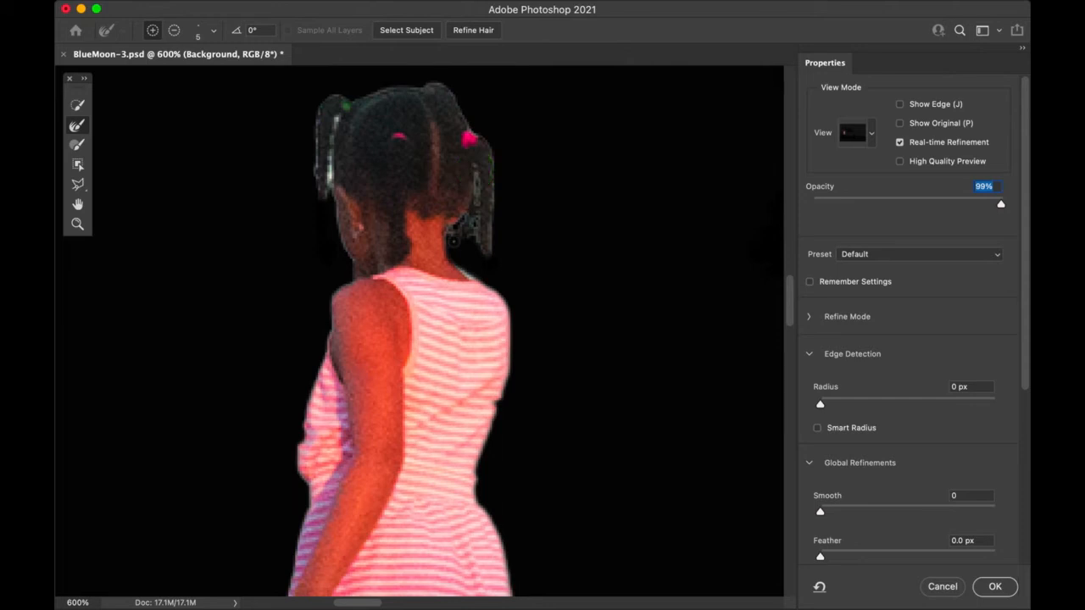
left_click_drag(454, 243, 461, 221)
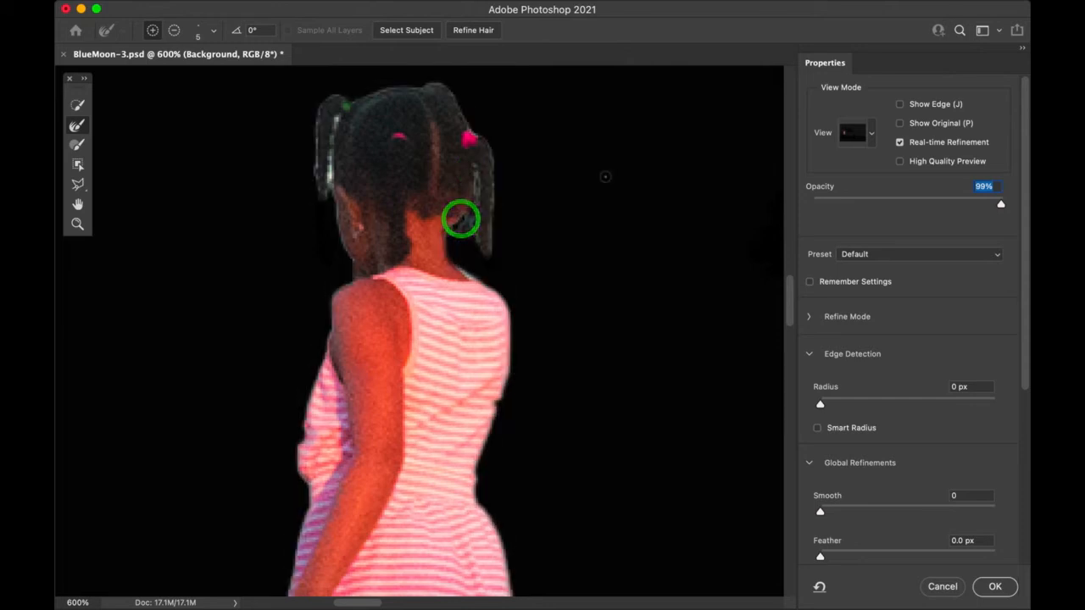
mouse_move(334, 187)
left_mouse_down()
mouse_move(336, 121)
mouse_move(330, 193)
left_mouse_up()
left_click_drag(330, 164, 329, 210)
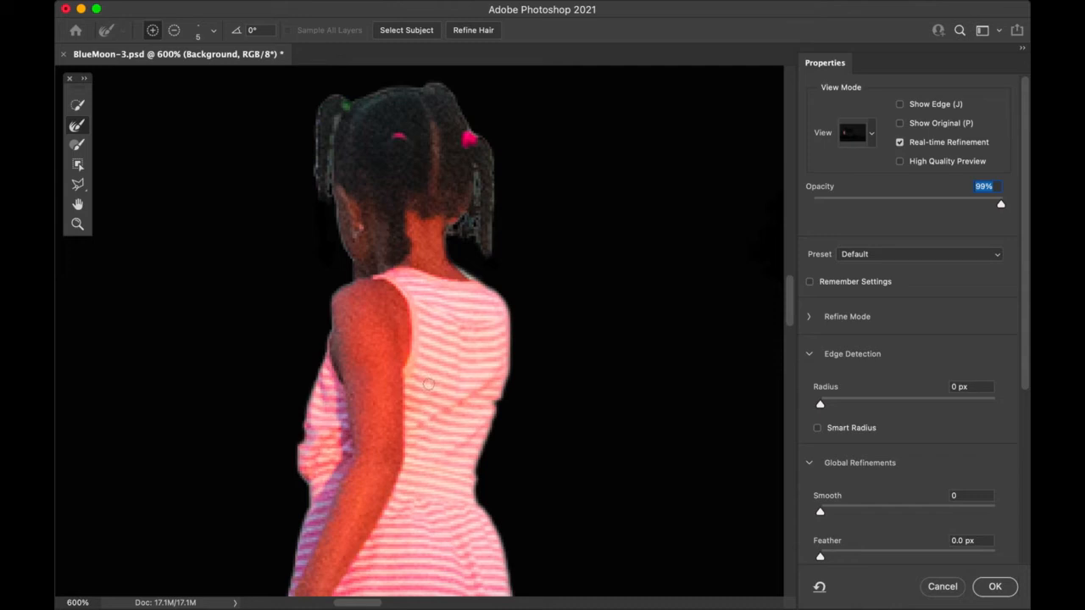
Step: With a smaller subtracting Brush at 1200%, trim the fringe where the right ponytail meets the neck
left_click(78, 145)
key("bracketleft")
key("bracketleft")
key("bracketleft")
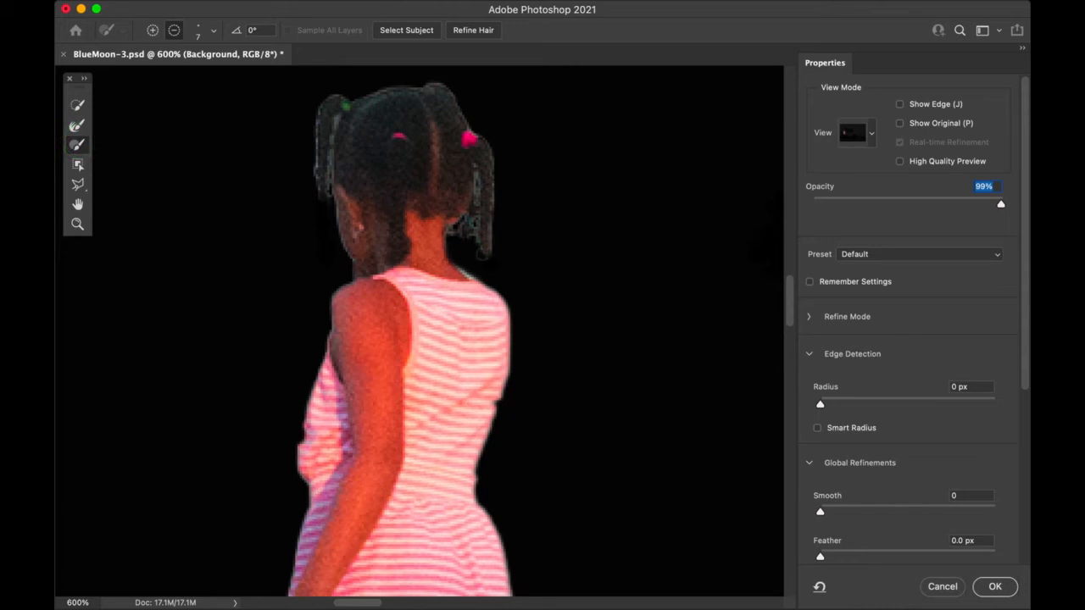
key("super+equal")
key("super+equal")
key("super+equal")
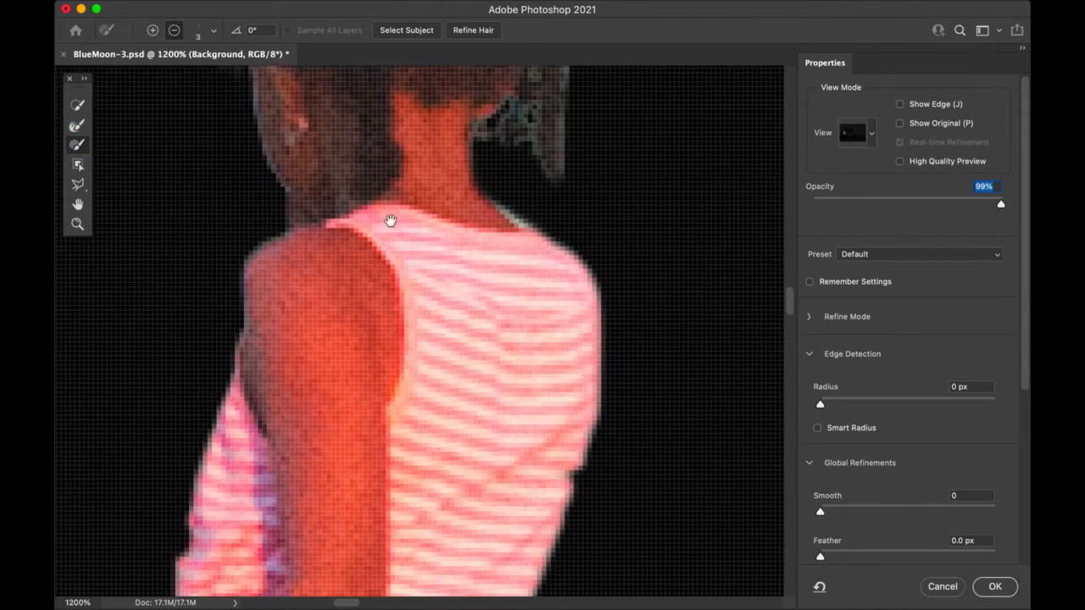
left_click_drag(545, 194, 506, 278)
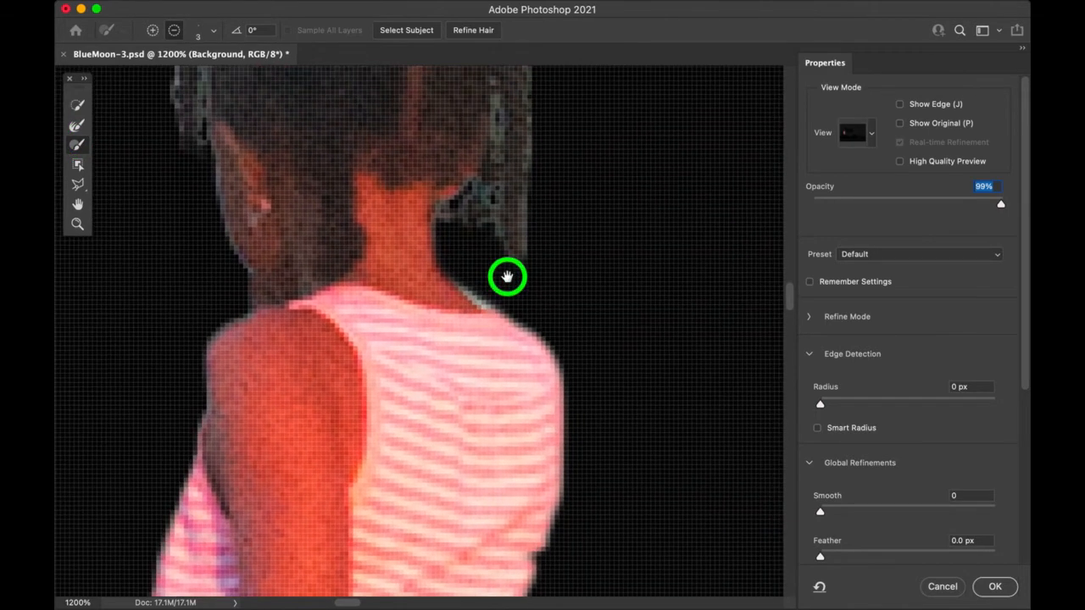
left_click(489, 213)
mouse_move(489, 213)
left_mouse_down()
mouse_move(489, 198)
mouse_move(483, 237)
mouse_move(450, 211)
mouse_move(444, 225)
left_mouse_up()
left_click(453, 215)
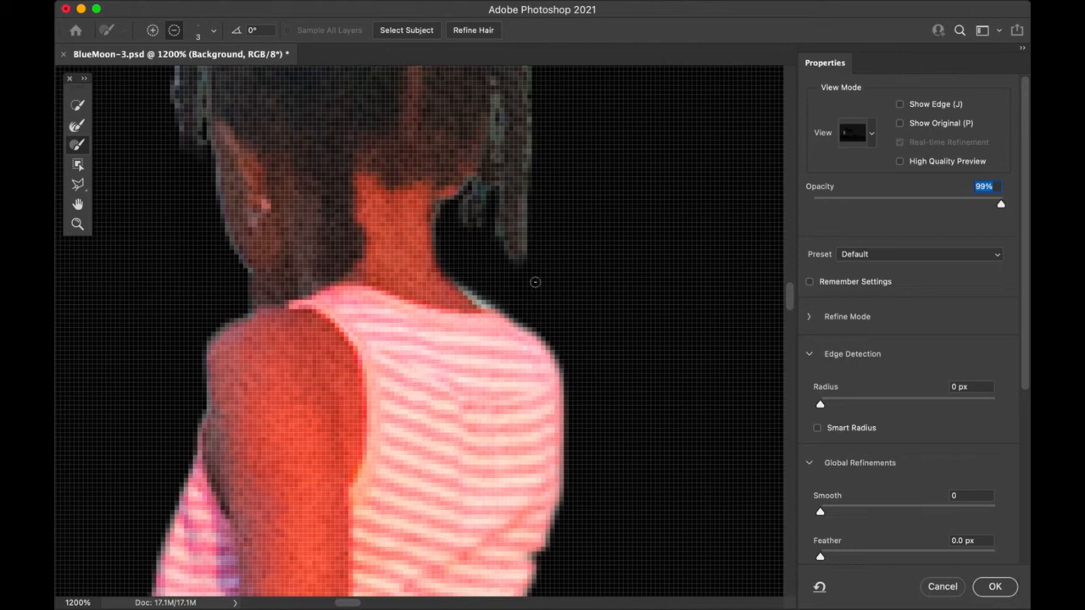
Step: Zoom back out to 300% and center the whole girl in view
key("super+minus")
key("super+minus")
key("super+minus")
key("super+minus")
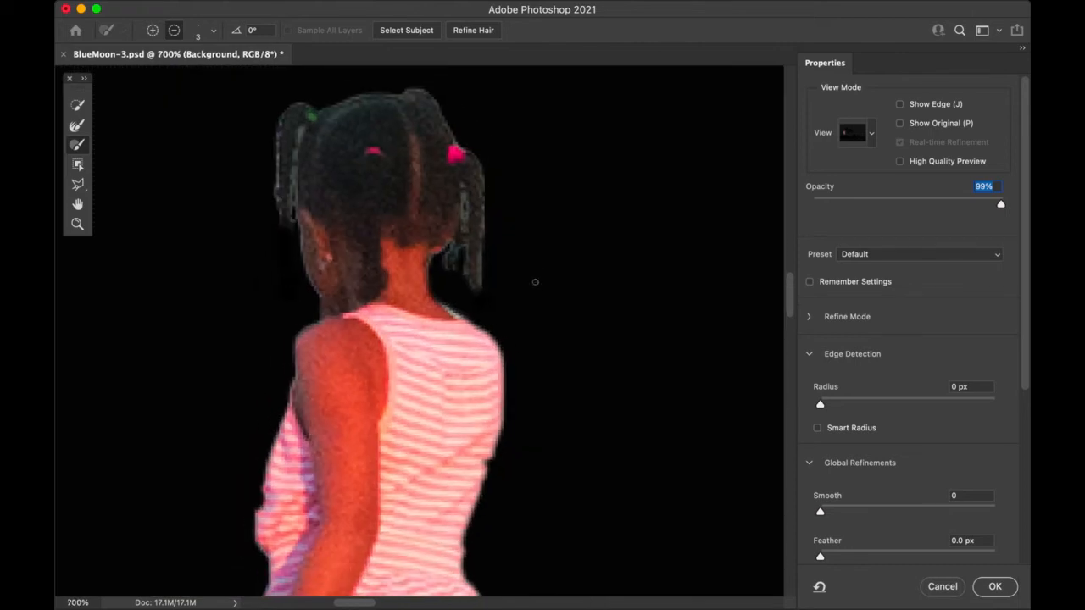
key("super+minus")
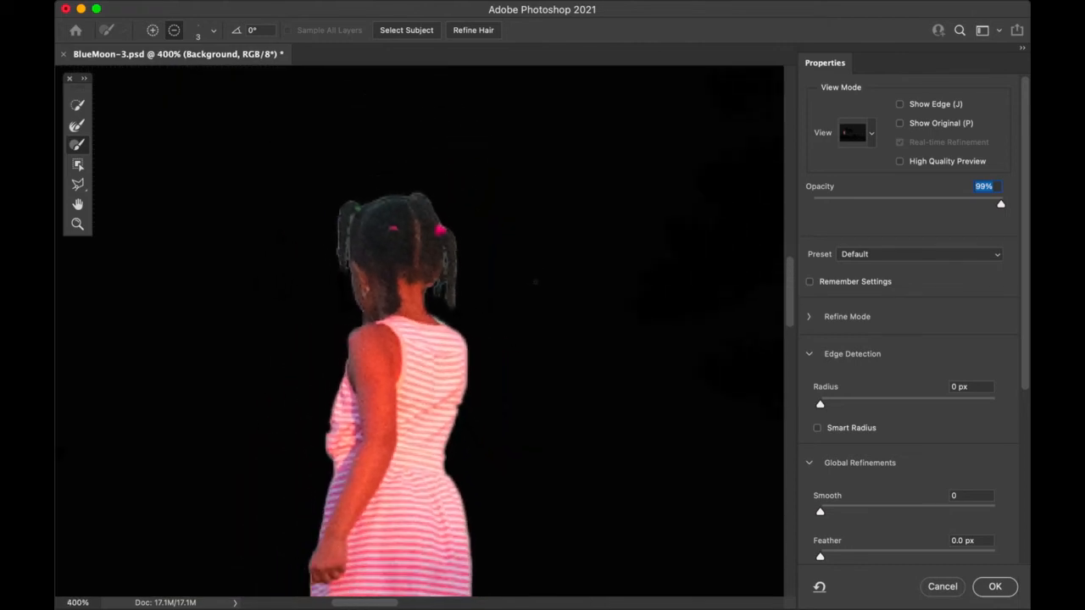
left_click_drag(453, 448, 482, 316)
key("super+minus")
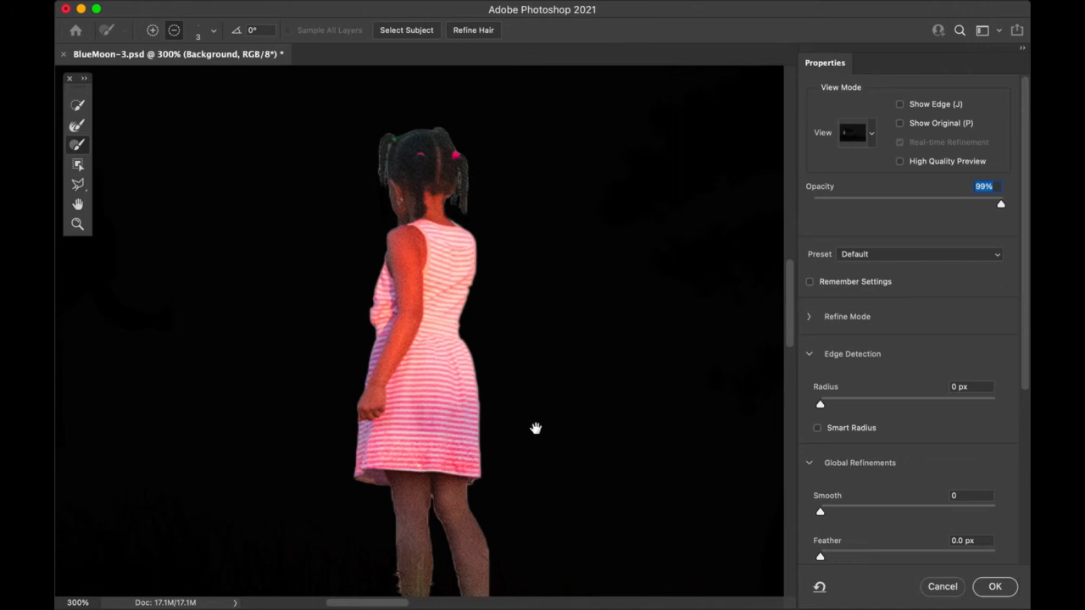
left_click_drag(536, 428, 523, 385)
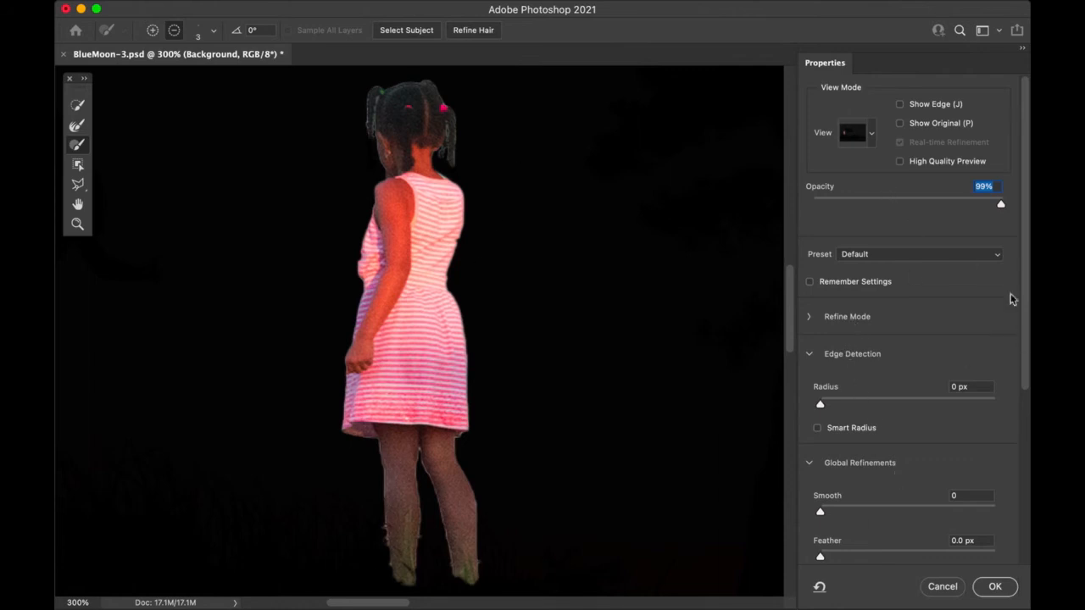
Step: Set the edge detection Radius to 2 px and Smooth to 3
left_click(1025, 311)
left_click_drag(1026, 311, 1023, 337)
left_click(820, 369)
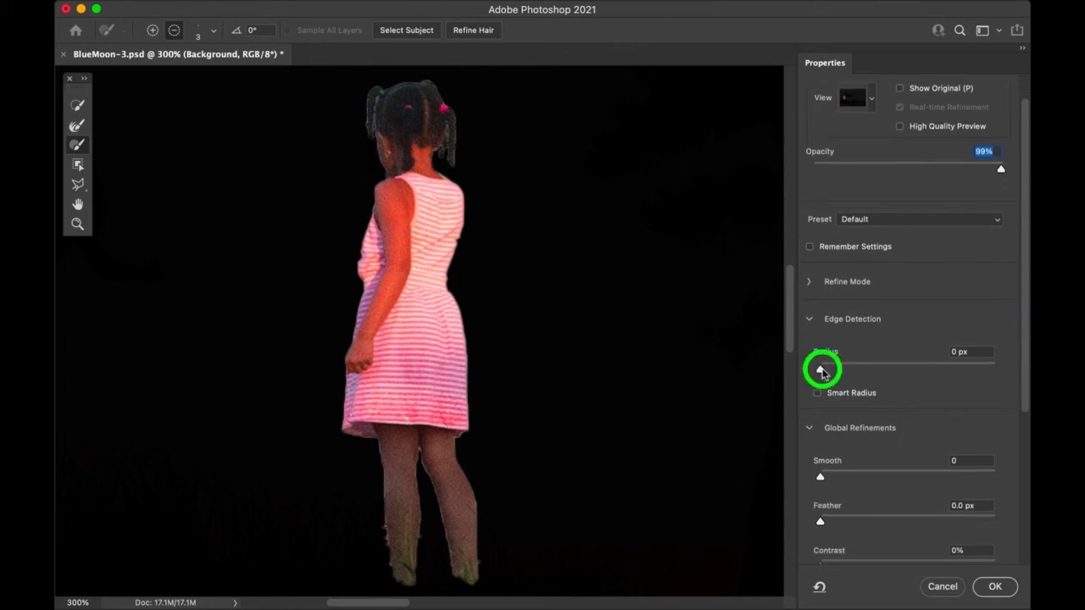
left_click_drag(820, 369, 837, 369)
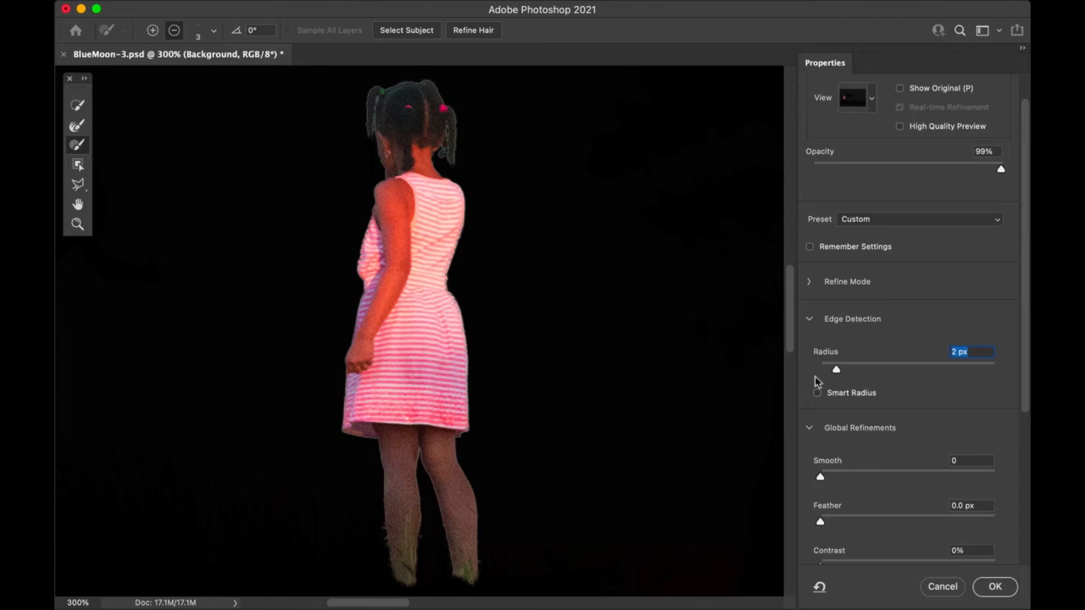
key("super+equal")
key("super+equal")
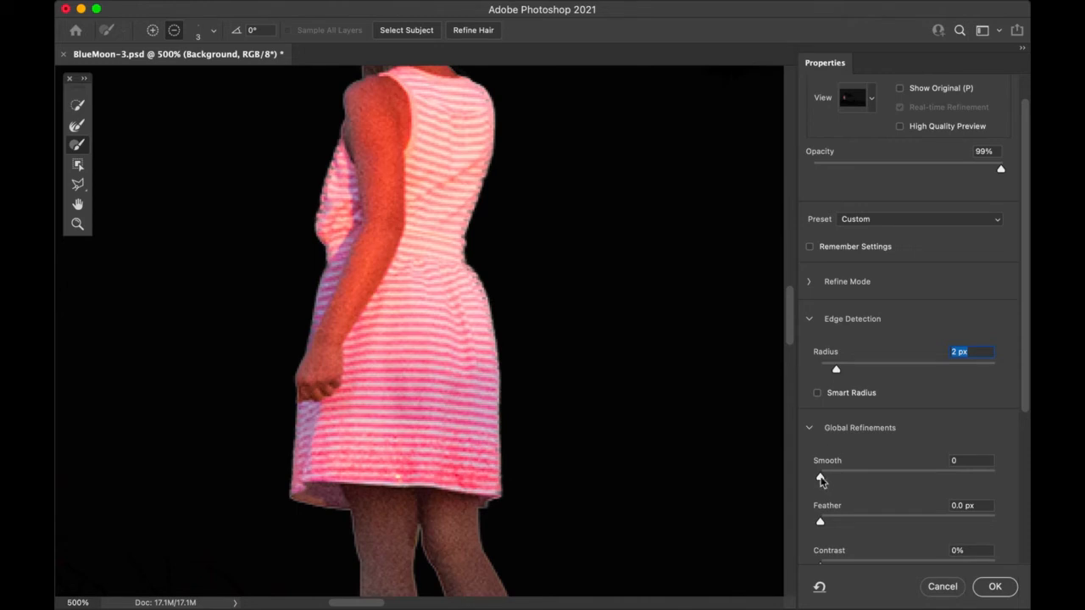
left_click_drag(820, 479, 827, 481)
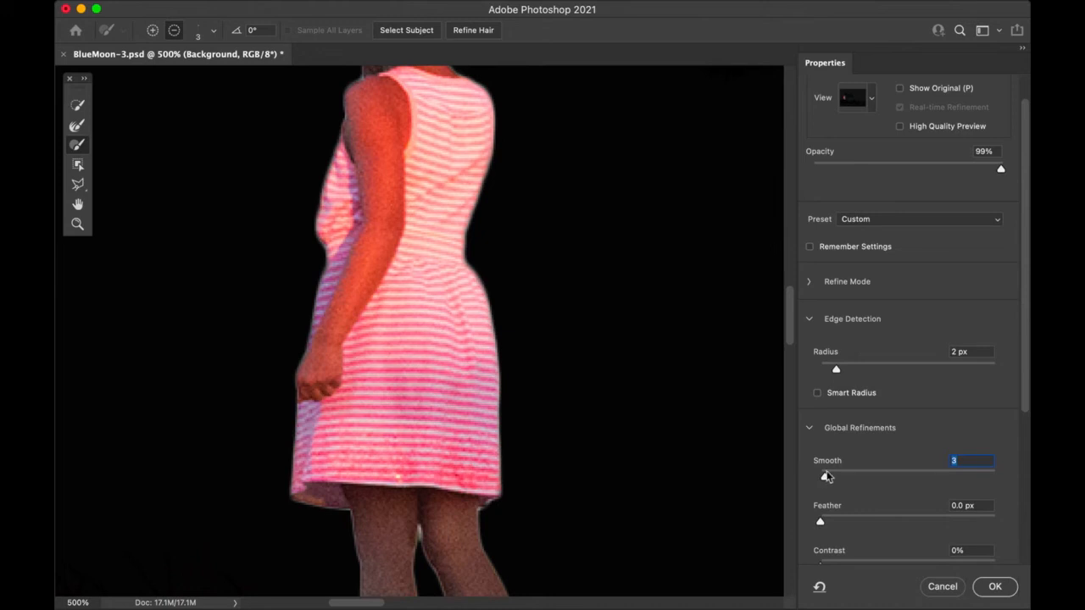
key("super+minus")
key("super+minus")
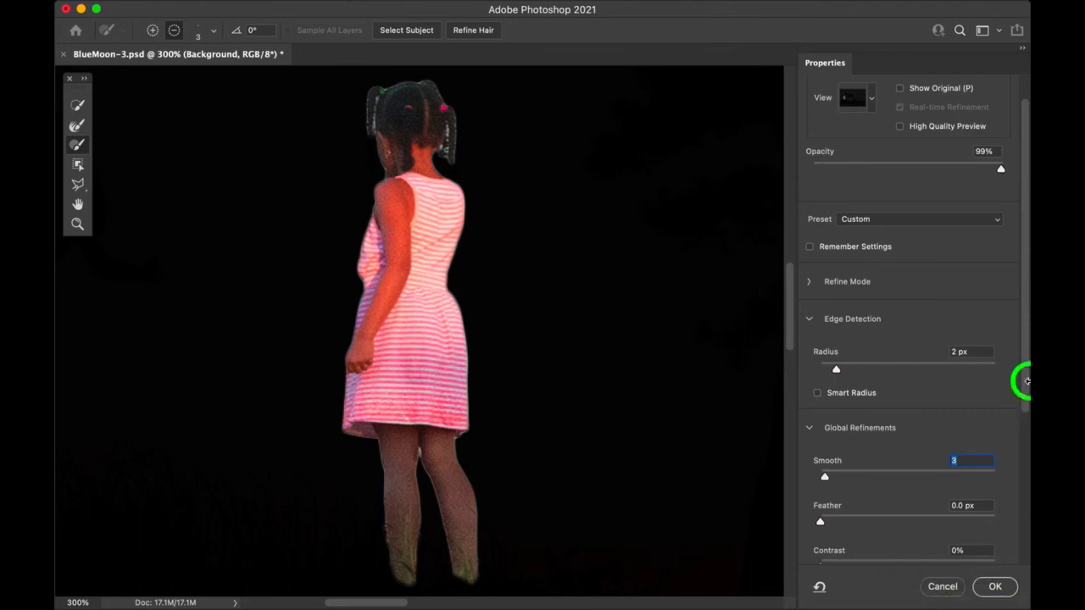
Step: Shift the edge inward to -36% and apply the refinements with OK
left_click_drag(1028, 416, 1029, 518)
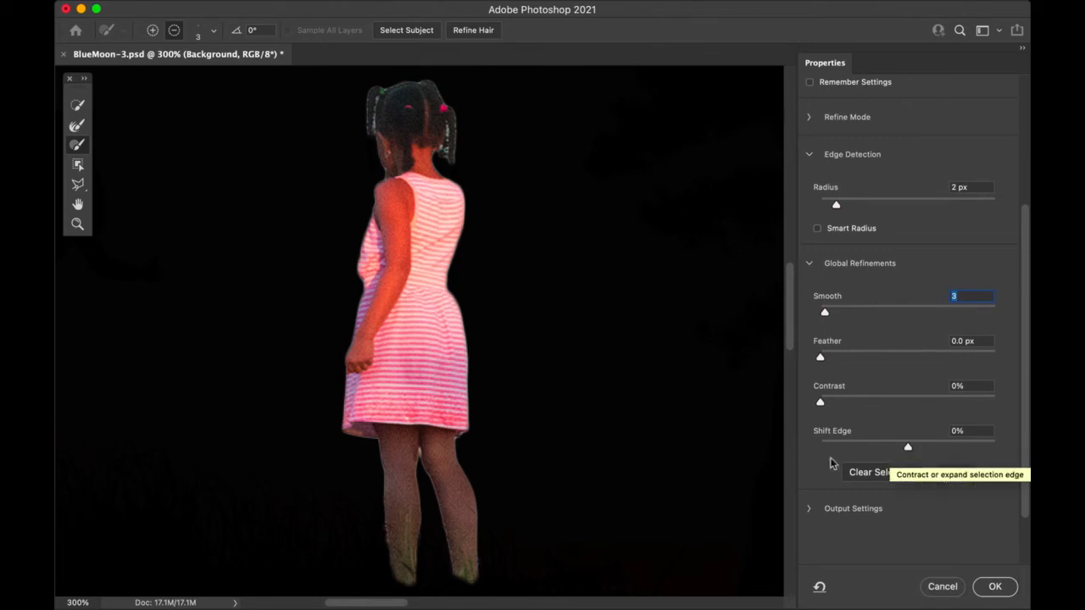
left_click_drag(907, 453, 879, 451)
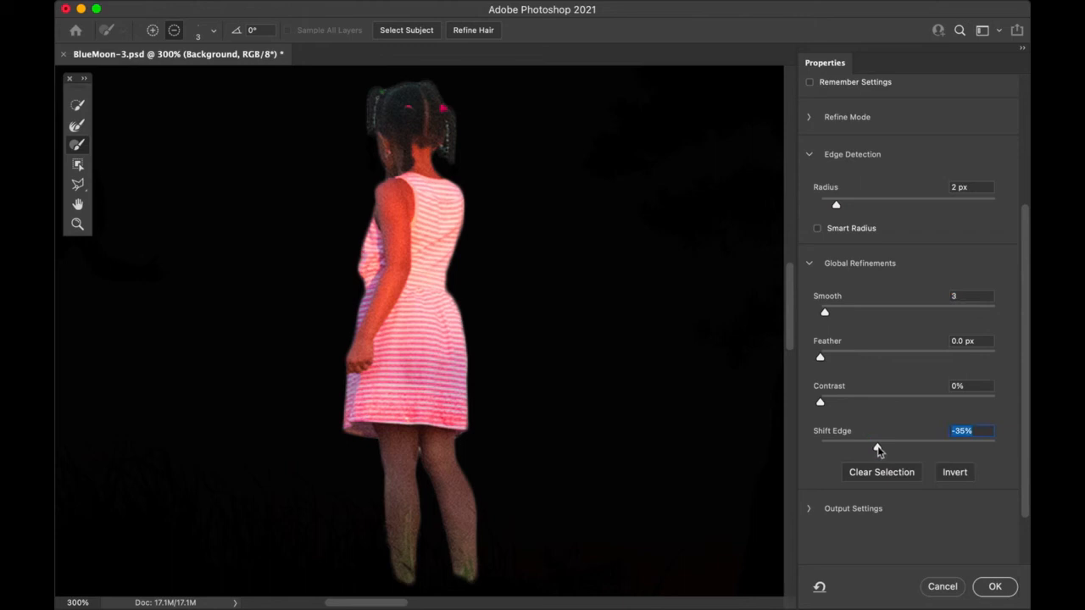
left_click_drag(878, 450, 877, 450)
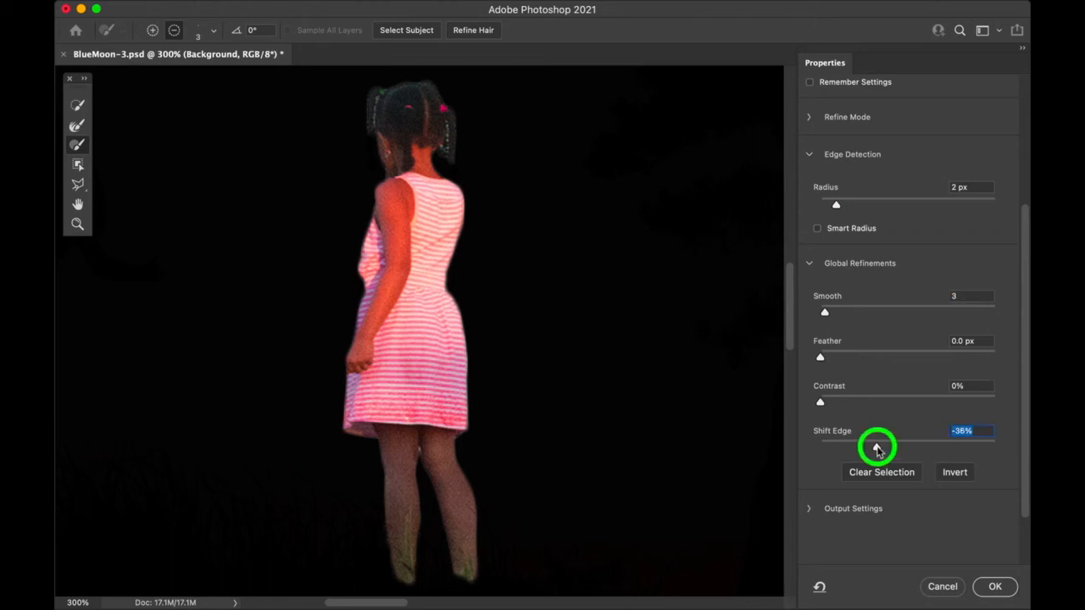
left_click(1005, 591)
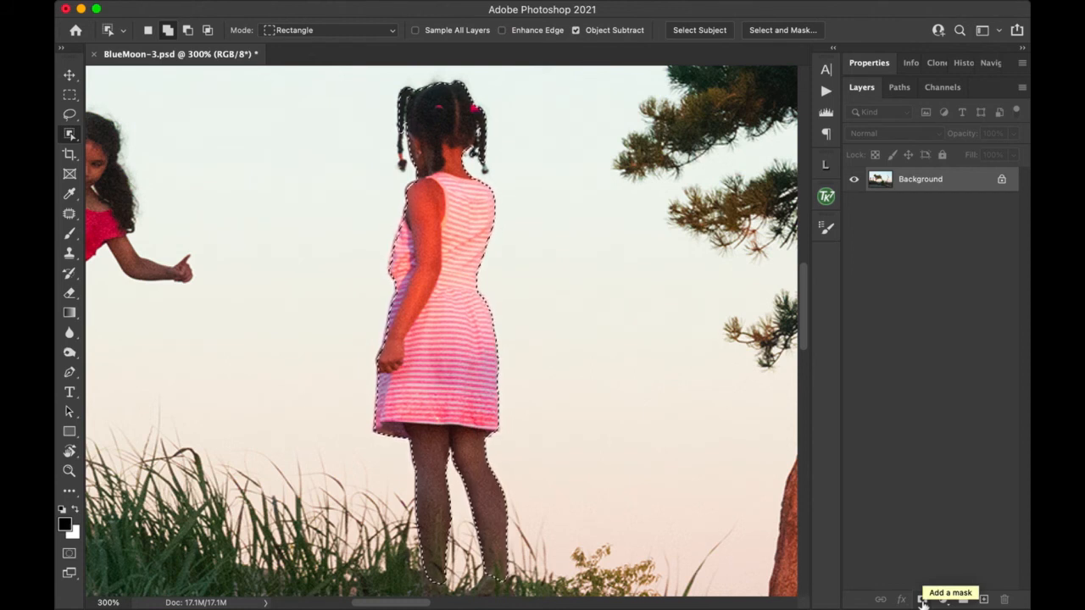
Step: Mask Layer 0 from the girl's selection and add a new empty Layer 1
left_click(922, 600)
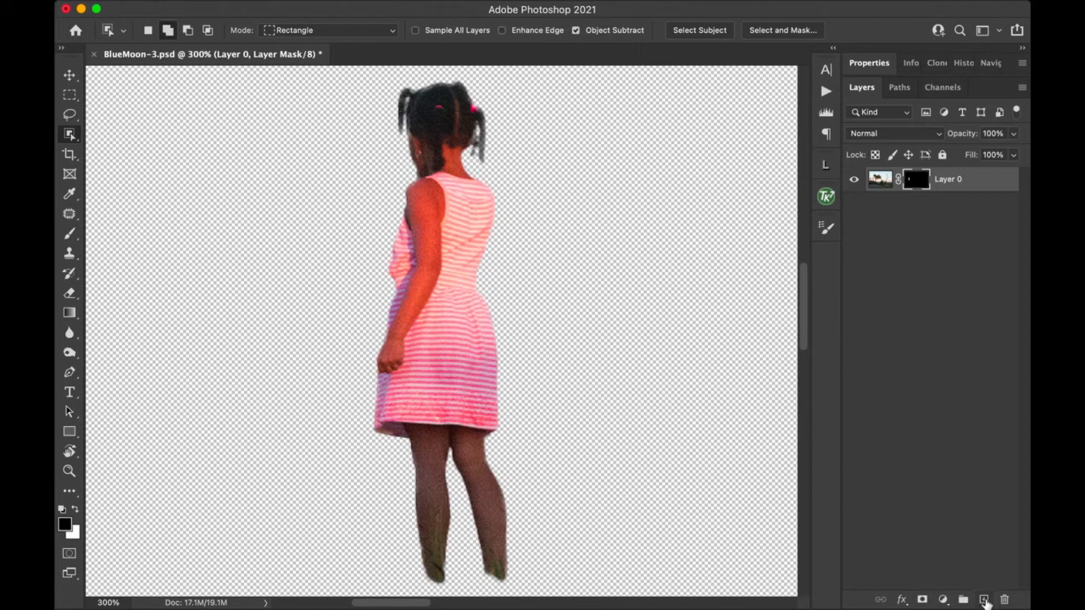
left_click(983, 599)
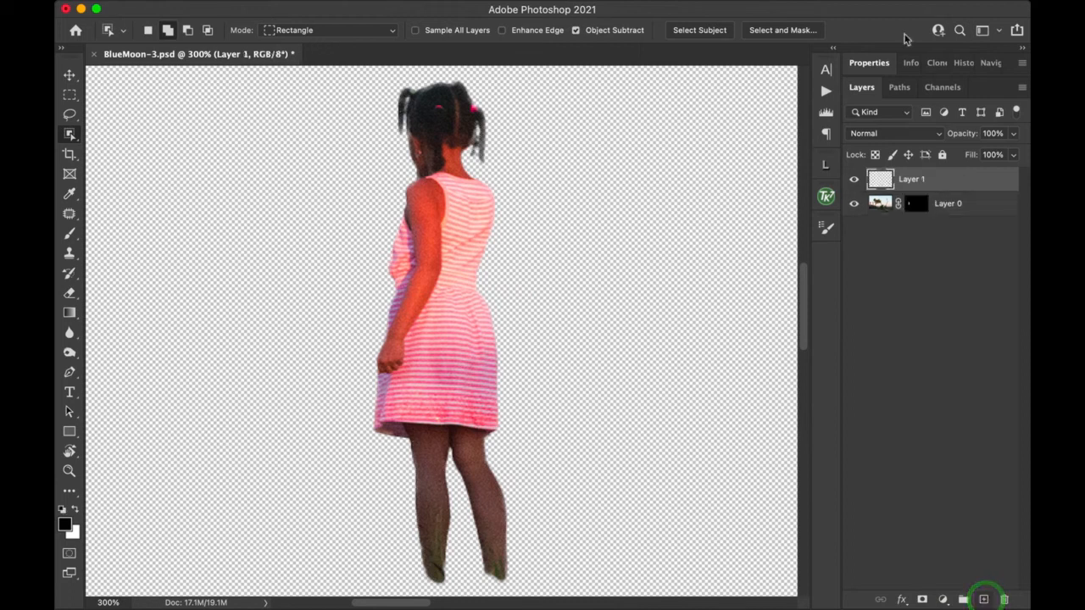
Step: Move Layer 1 beneath Layer 0 and fill it with black
left_click_drag(944, 178, 956, 218)
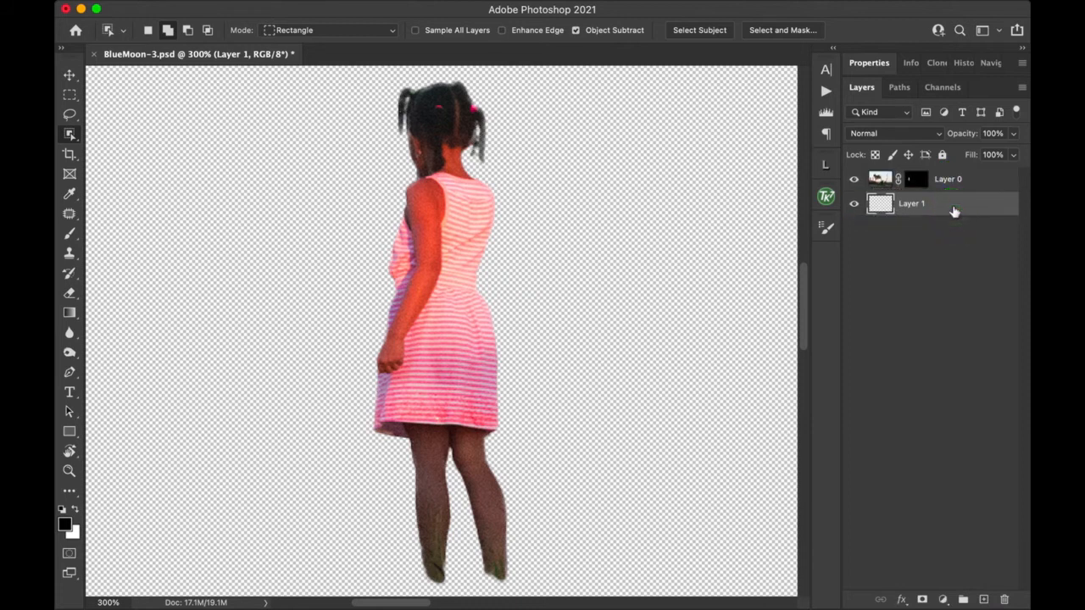
key("alt+BackSpace")
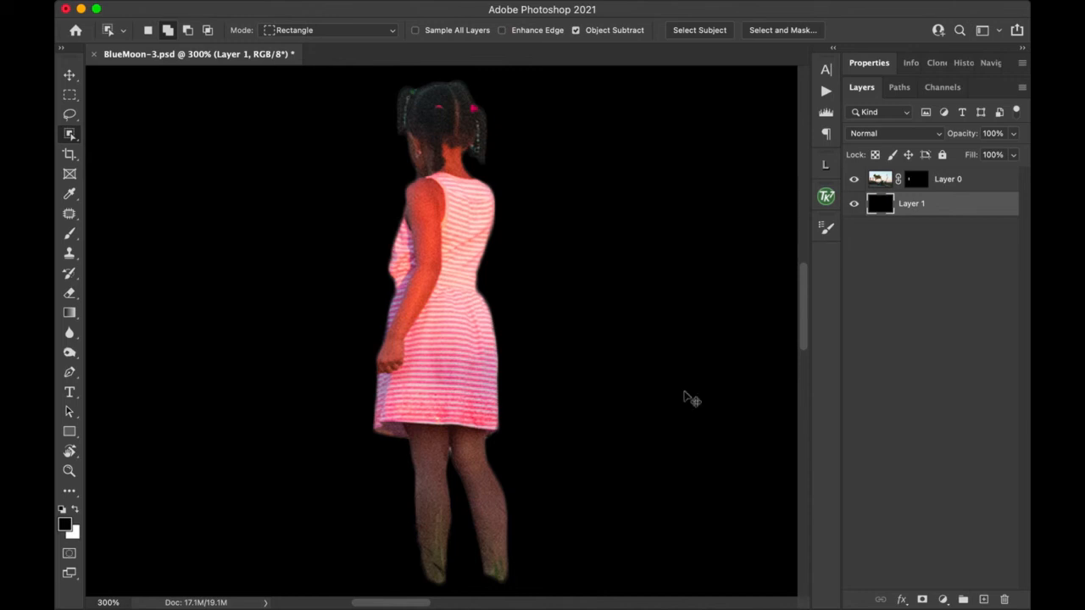
key("super+equal")
key("super+equal")
key("super+equal")
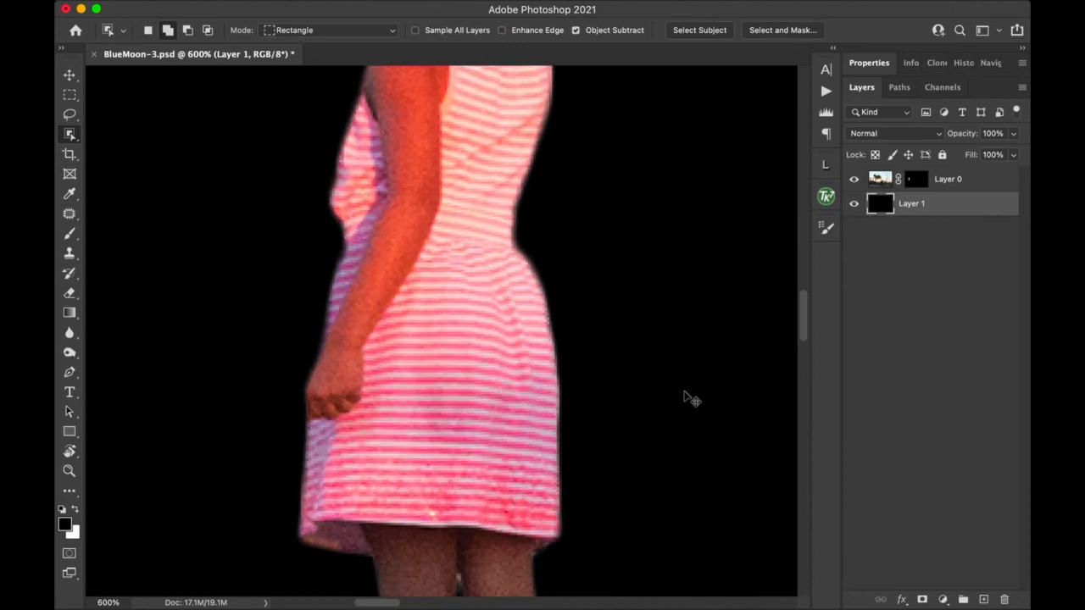
Step: Zoom to 1200% on the hair, set a size-1 Brush and target Layer 0's mask
key("super+equal")
key("super+equal")
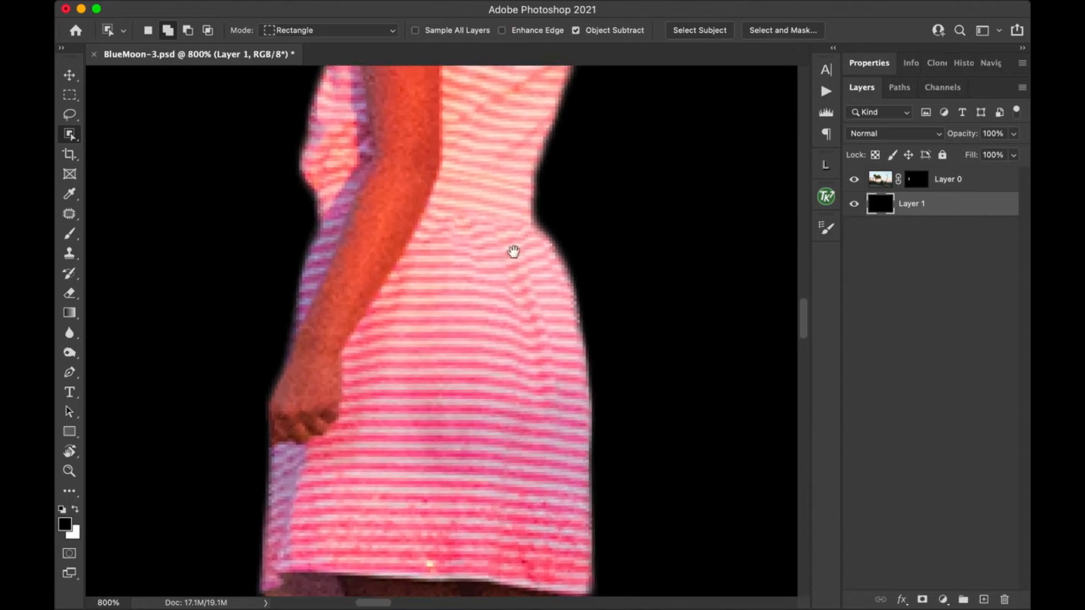
left_click_drag(514, 252, 506, 559)
left_click_drag(504, 378, 505, 506)
key("super+equal")
key("super+equal")
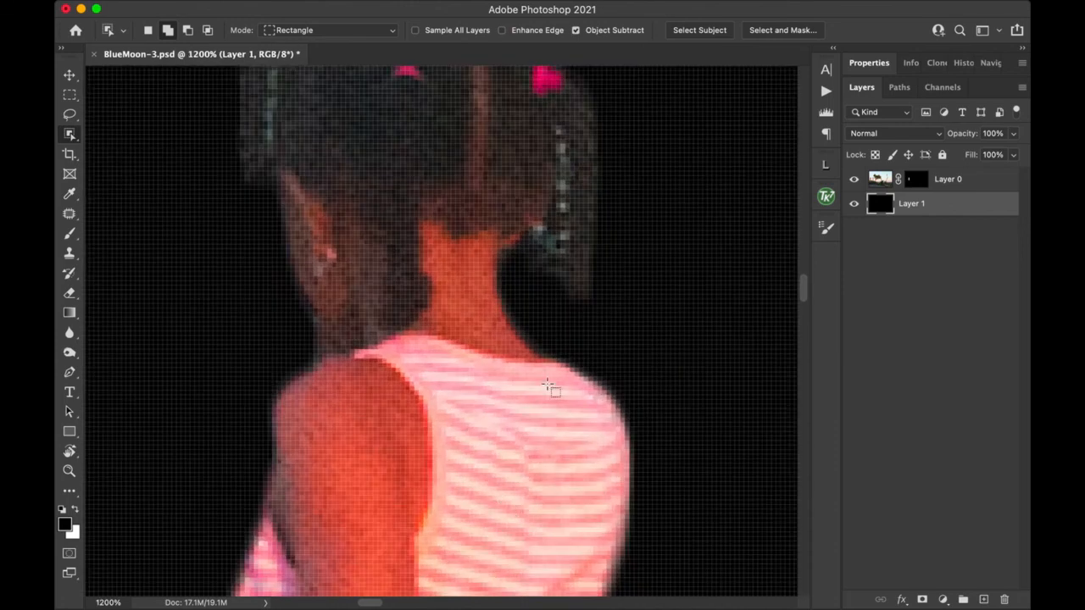
key("b")
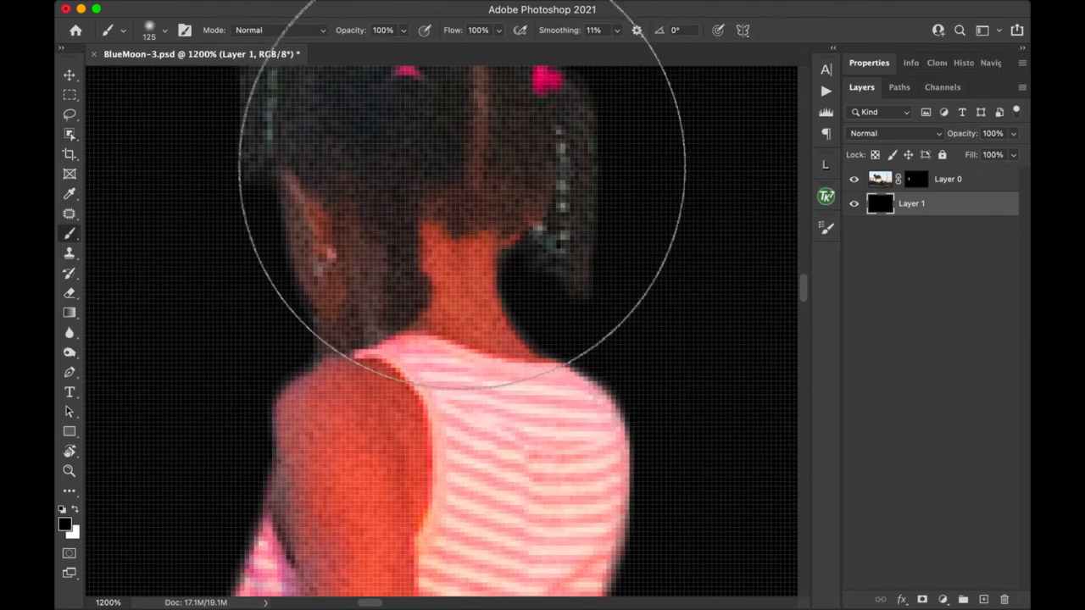
key("bracketleft")
key("bracketleft")
key("bracketleft")
key("bracketleft")
key("bracketleft")
key("bracketleft")
key("bracketleft")
key("bracketleft")
key("bracketleft")
key("bracketleft")
key("bracketleft")
key("bracketleft")
key("bracketleft")
key("bracketleft")
key("bracketleft")
key("bracketleft")
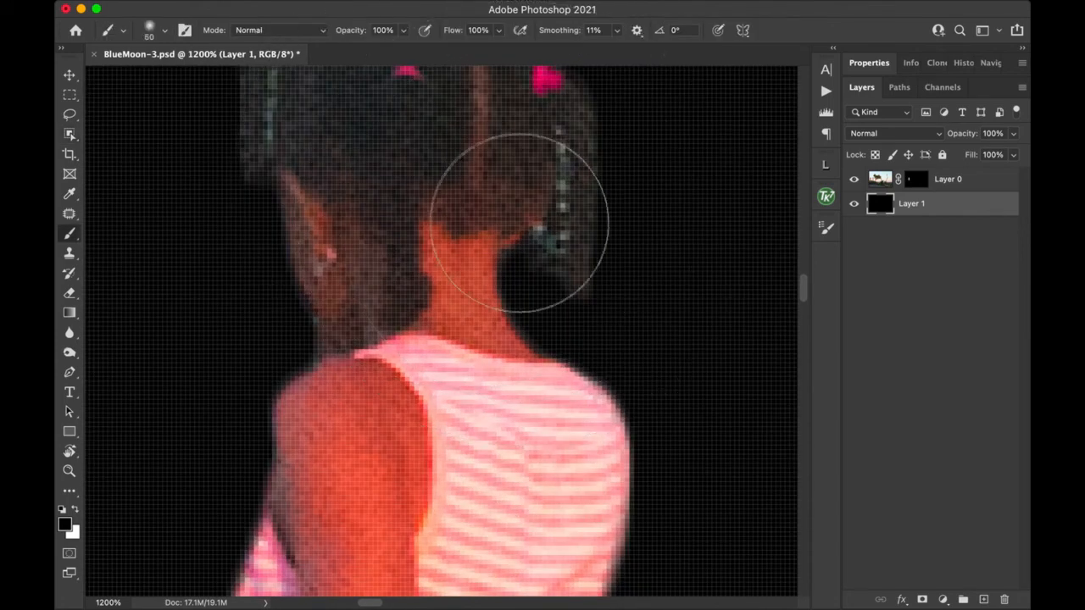
key("bracketleft")
key("bracketleft")
key("bracketleft")
key("bracketleft")
key("bracketleft")
key("bracketleft")
key("bracketleft")
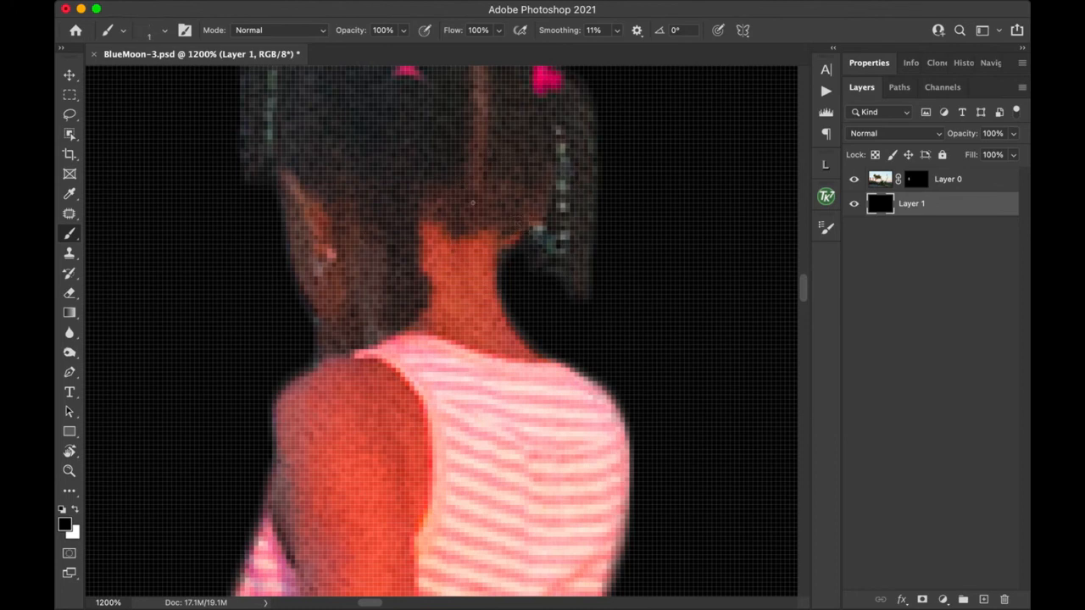
left_click(920, 180)
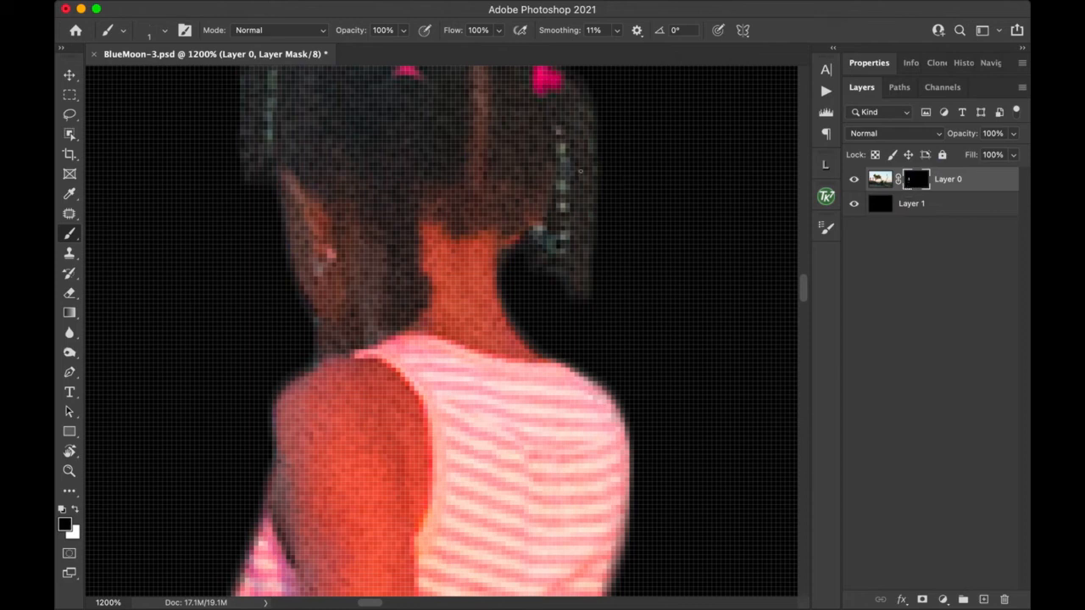
Step: Paint black over the stray light dots along the hair strands and the hair's left edge
left_click_drag(561, 131, 556, 254)
left_click(536, 234)
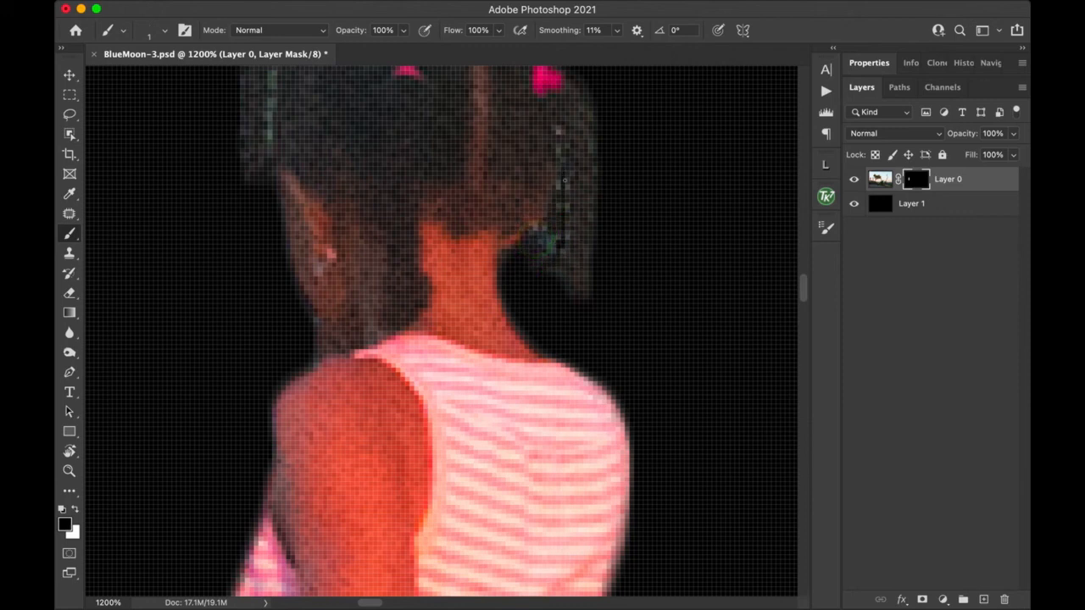
left_click_drag(563, 174, 565, 217)
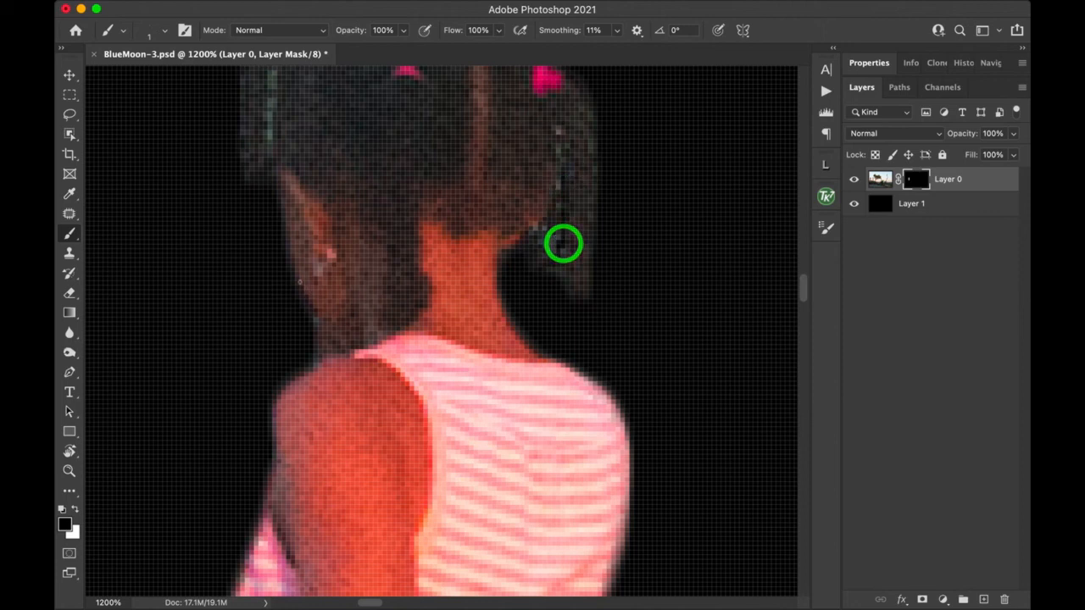
left_click_drag(254, 303, 262, 435)
left_click_drag(291, 168, 276, 300)
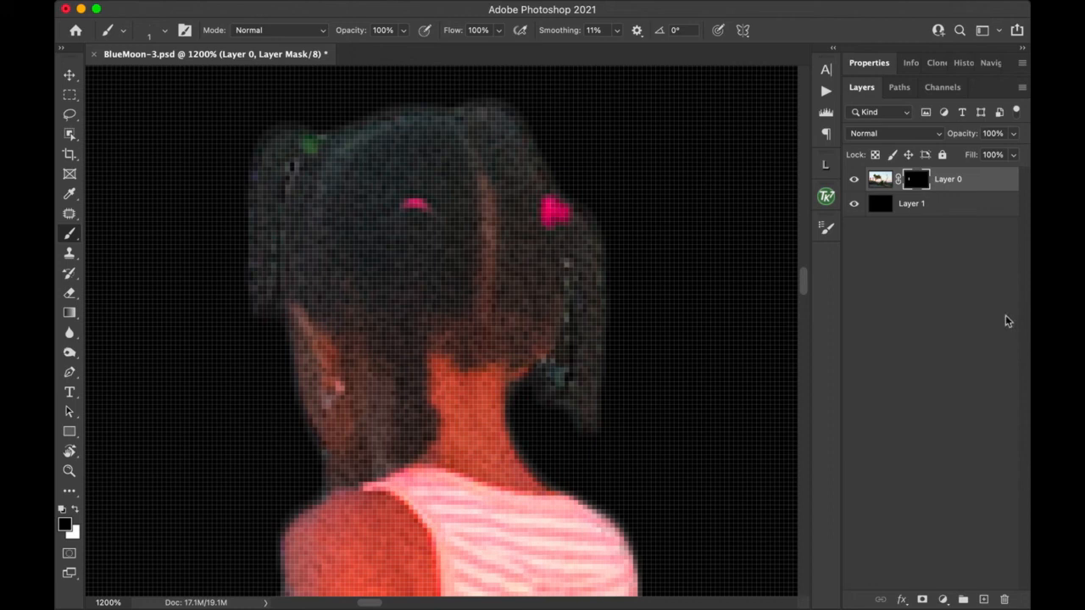
key("super+minus")
key("super+minus")
key("super+minus")
key("super+minus")
key("super+minus")
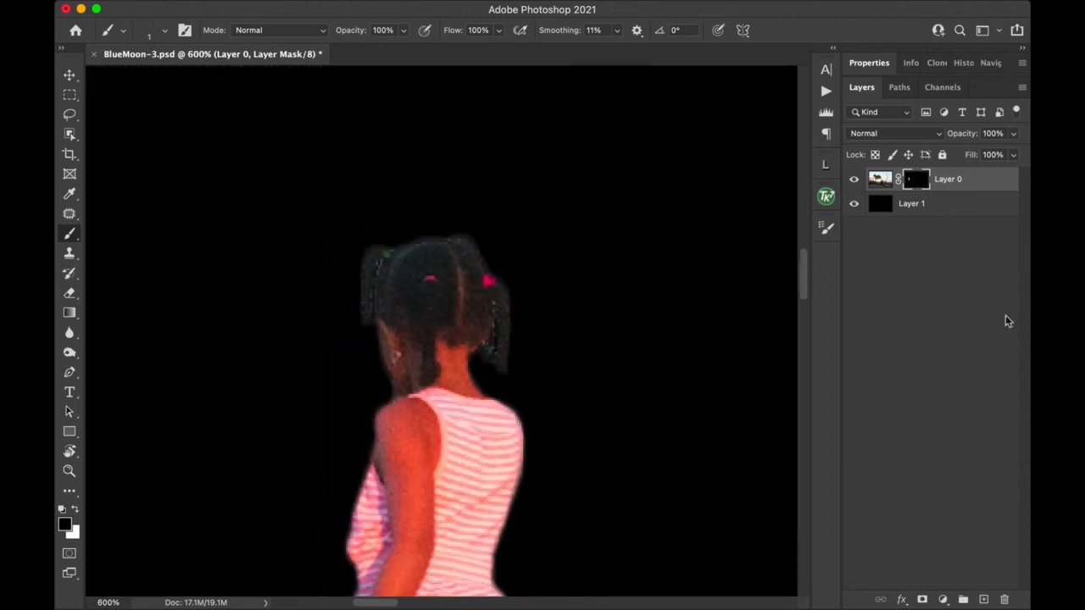
Step: Mask out the stray light speck between the girl's thighs on Layer 0's mask, returning to 300% view
key("super+minus")
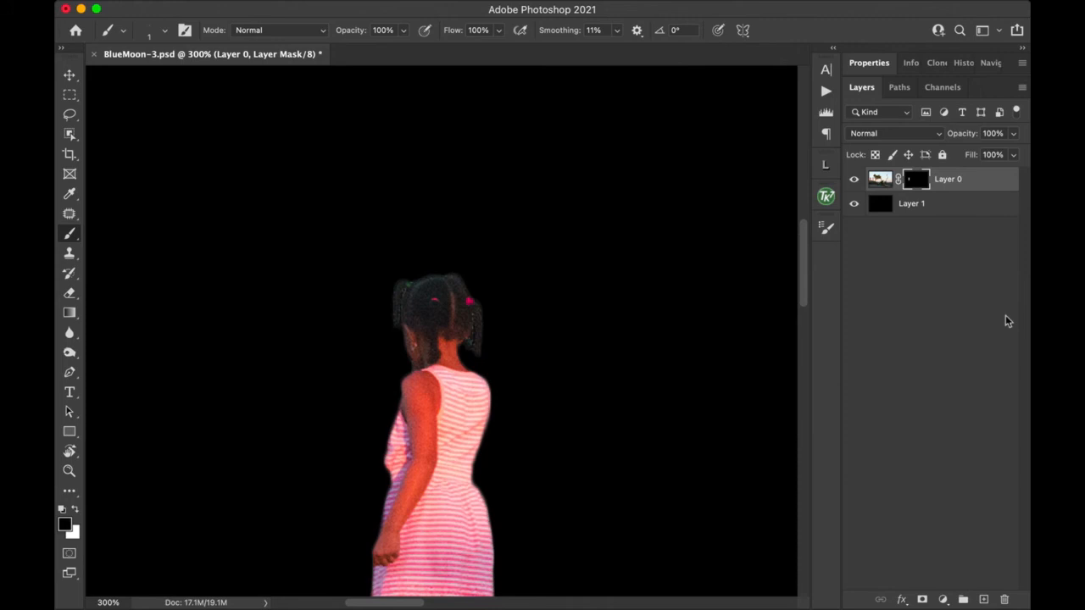
left_click_drag(586, 387, 586, 206)
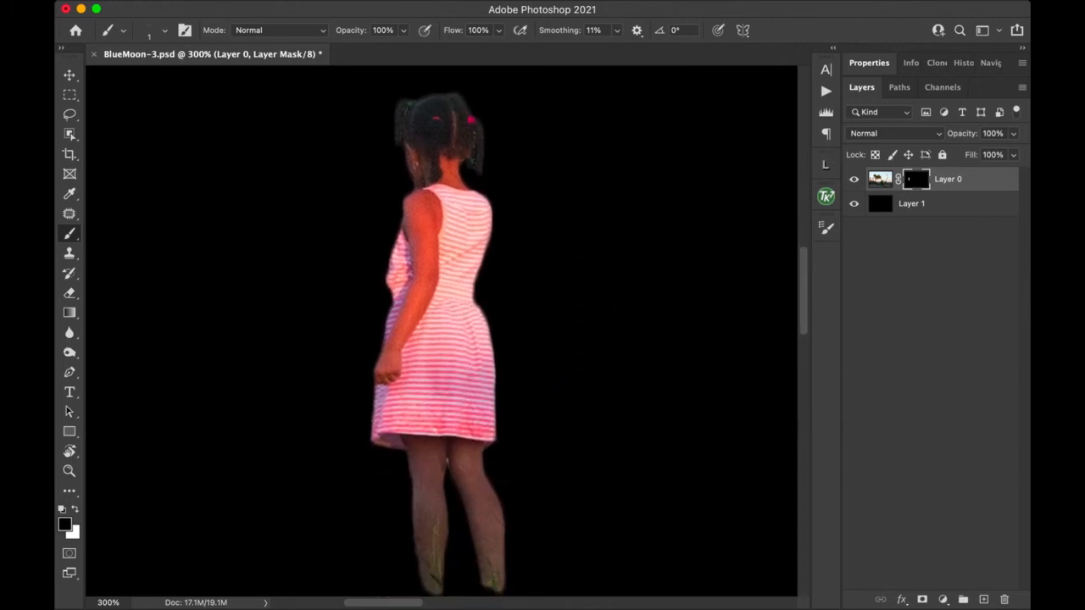
scroll(456, 482, "up", 4)
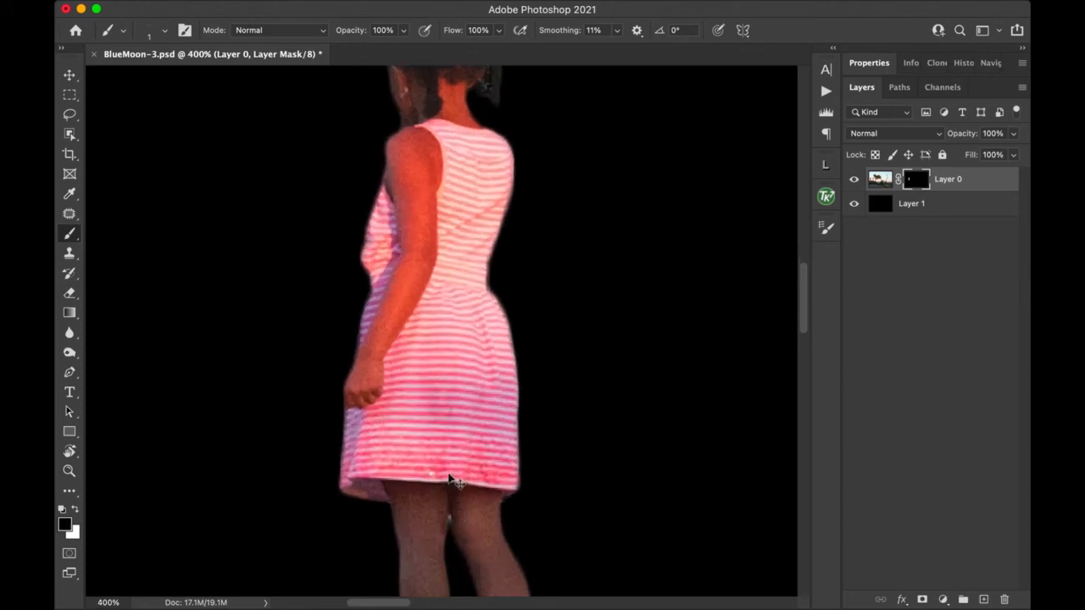
left_click_drag(455, 538, 500, 174)
left_click_drag(504, 253, 516, 296)
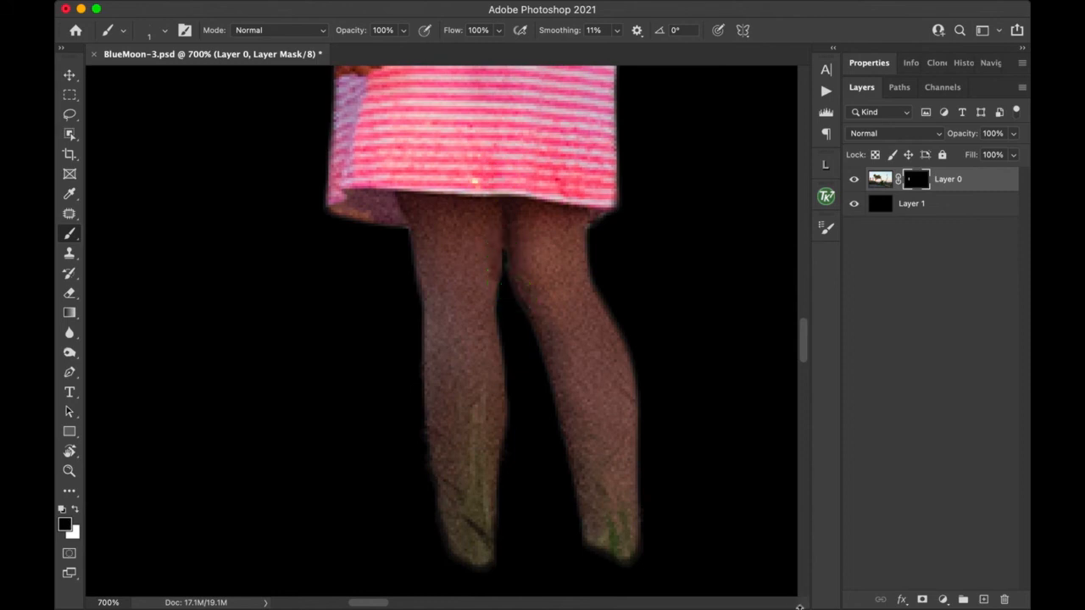
key("super+minus")
key("super+minus")
key("super+minus")
key("super+minus")
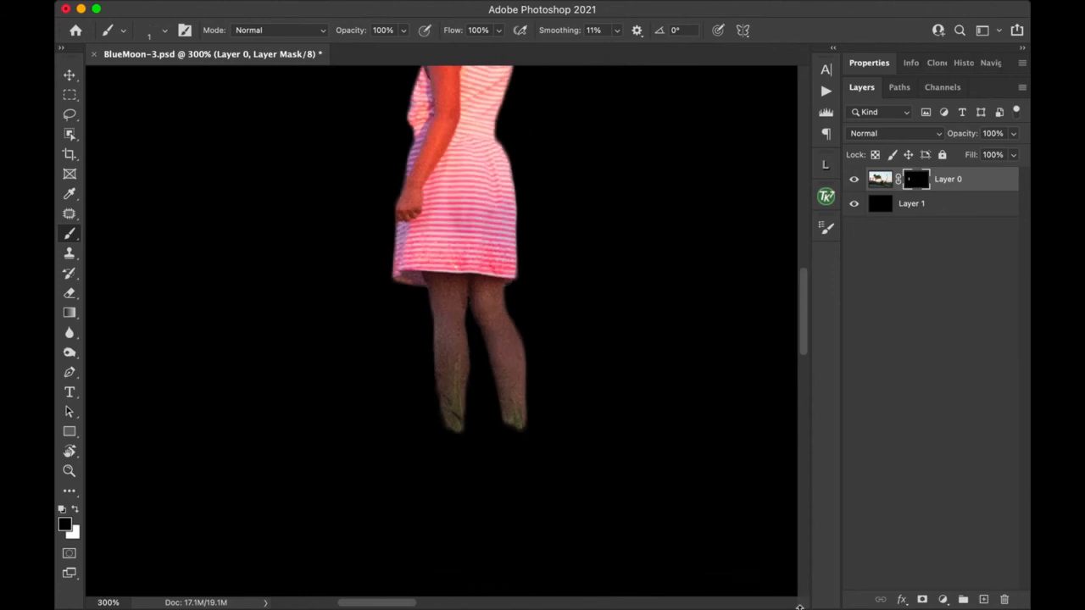
left_click_drag(535, 266, 503, 379)
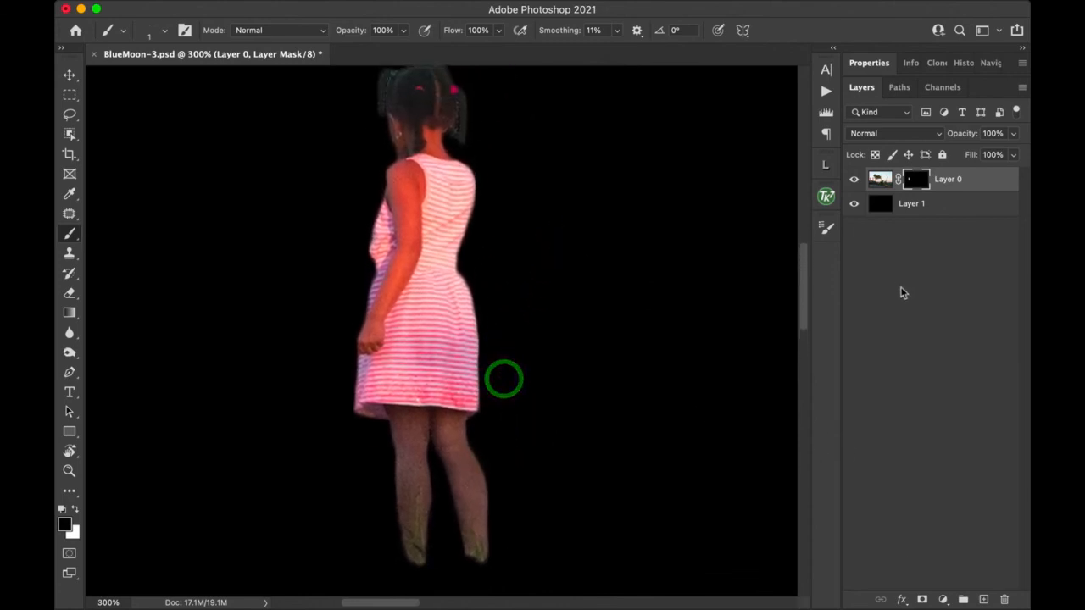
Step: Rename Layer 0 to 'Girl' and bring up Duplicate Layer proposing 'Girl copy'
double_click(955, 185)
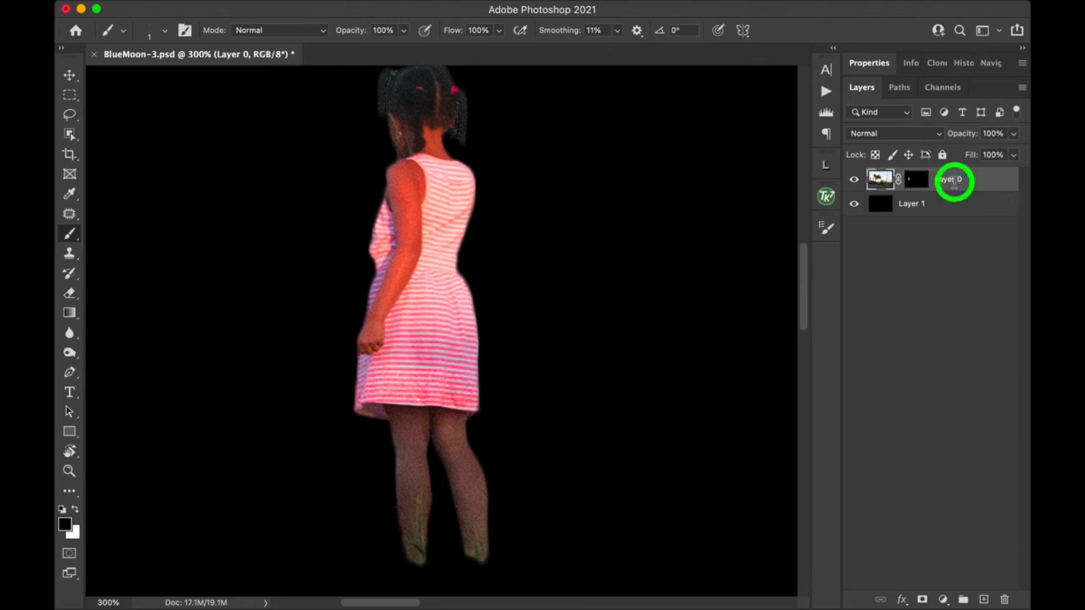
type("Girl")
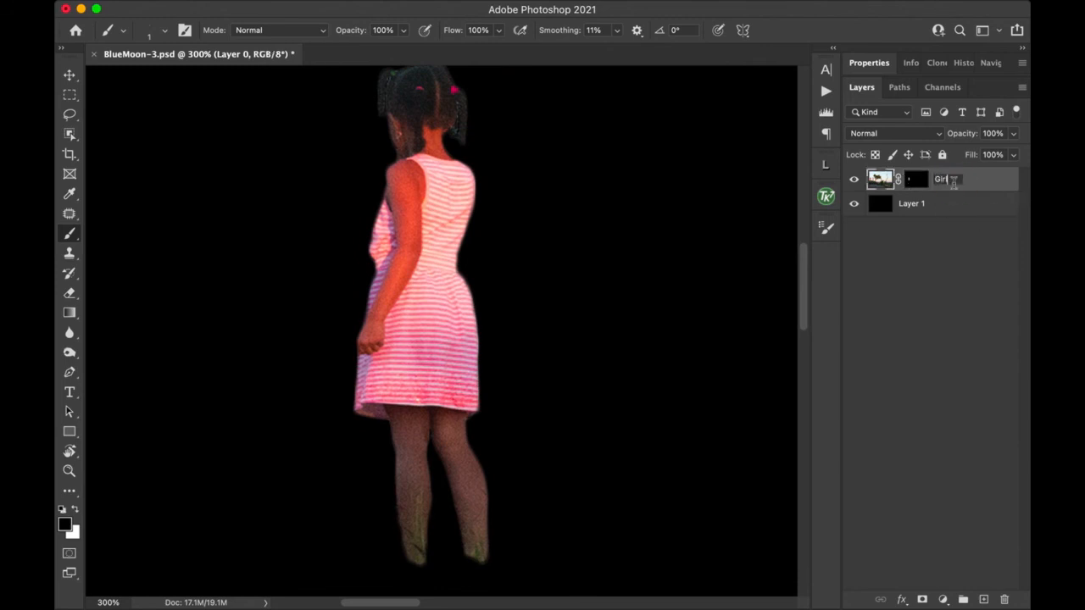
key("Return")
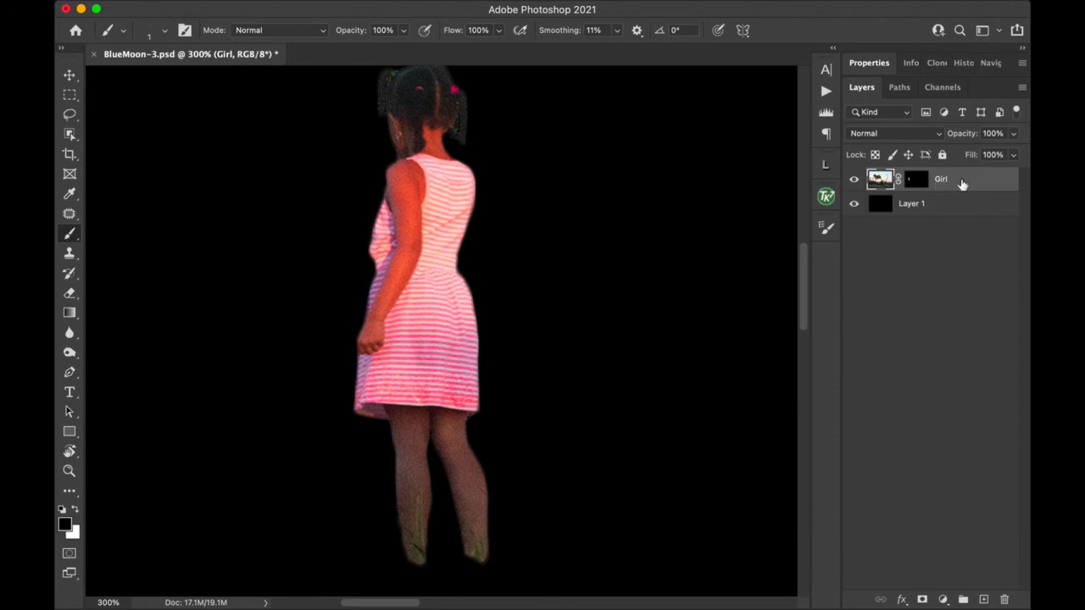
right_click(962, 181)
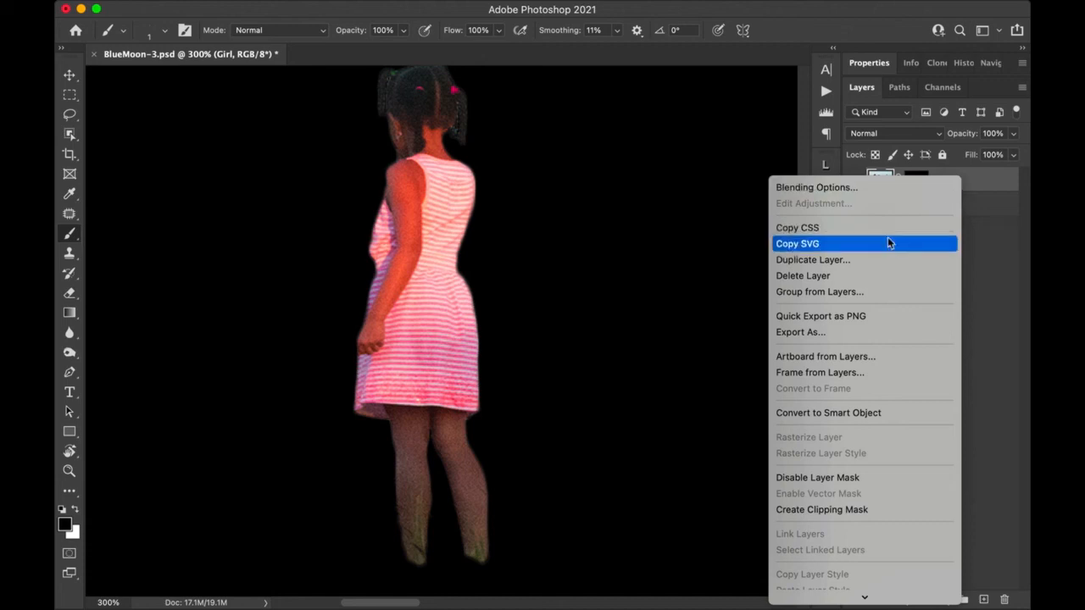
left_click(880, 260)
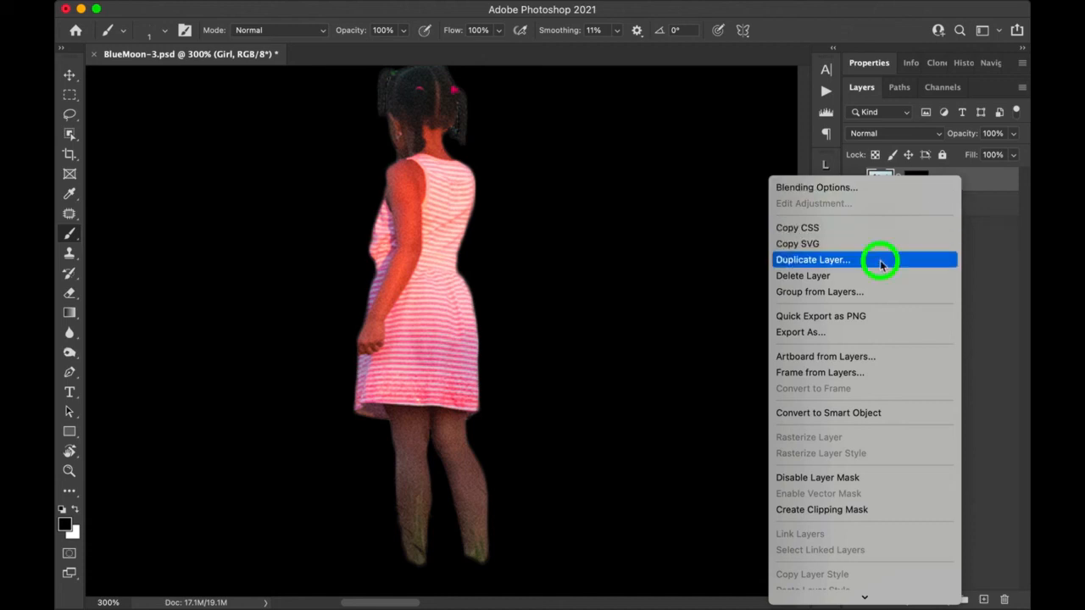